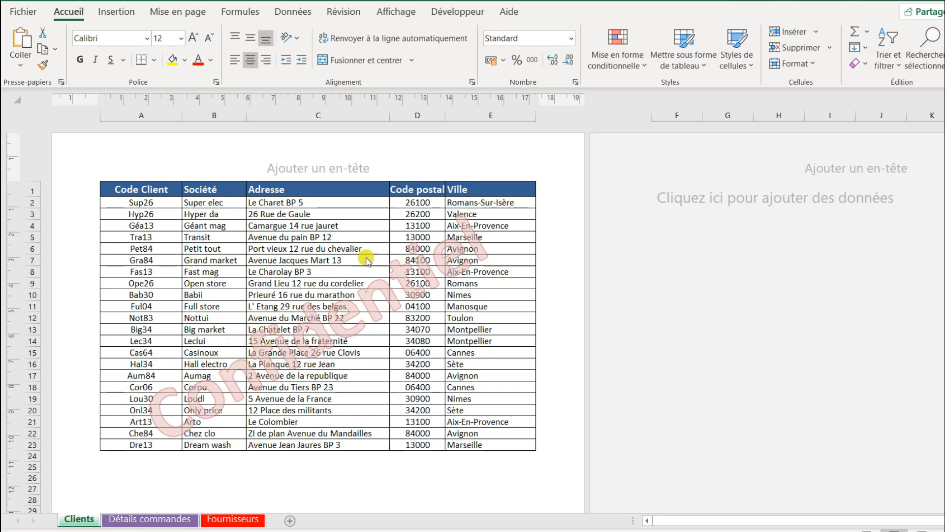
- Look through the watermarked order table on the Détails commandes sheet
key(Escape)
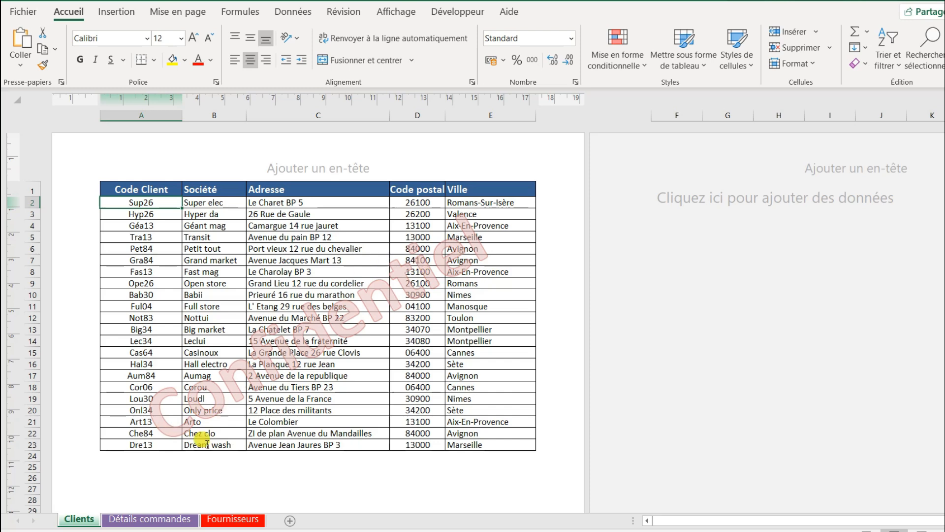
click(168, 519)
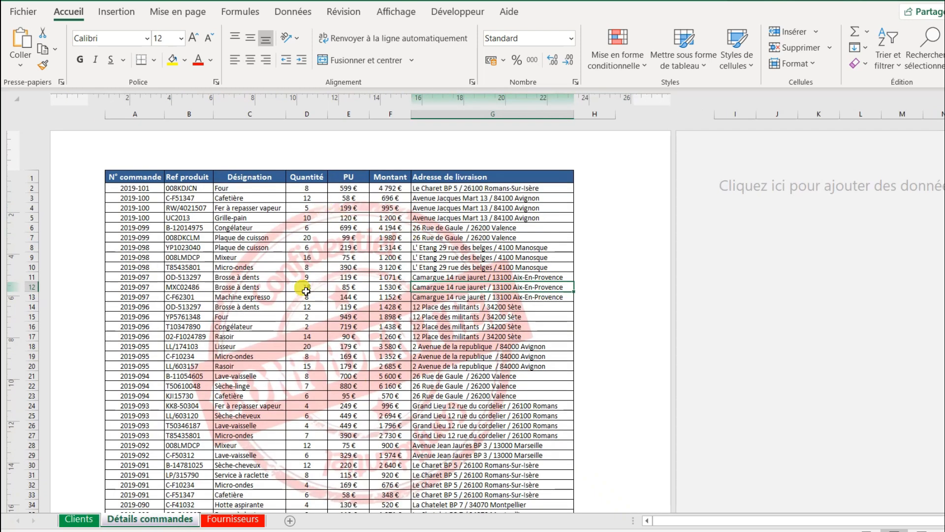
scroll(335, 276, down, 15)
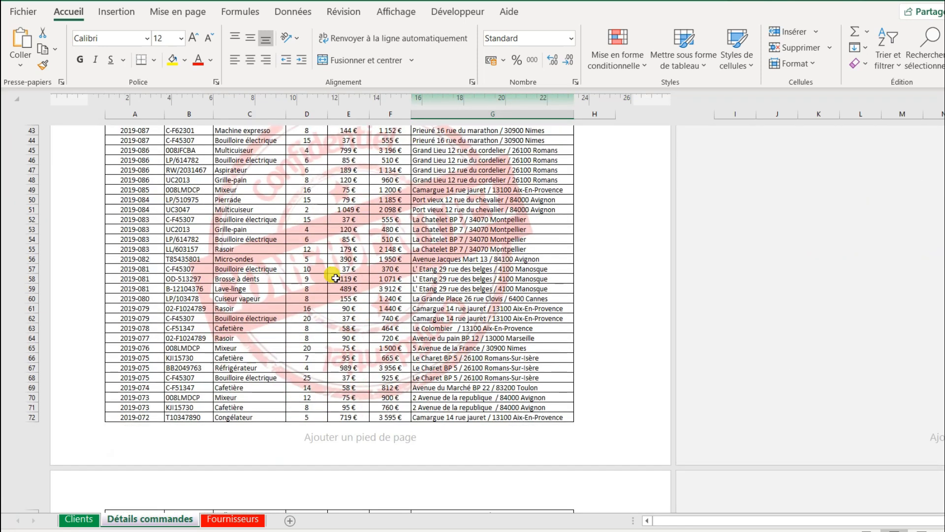
scroll(335, 279, up, 12)
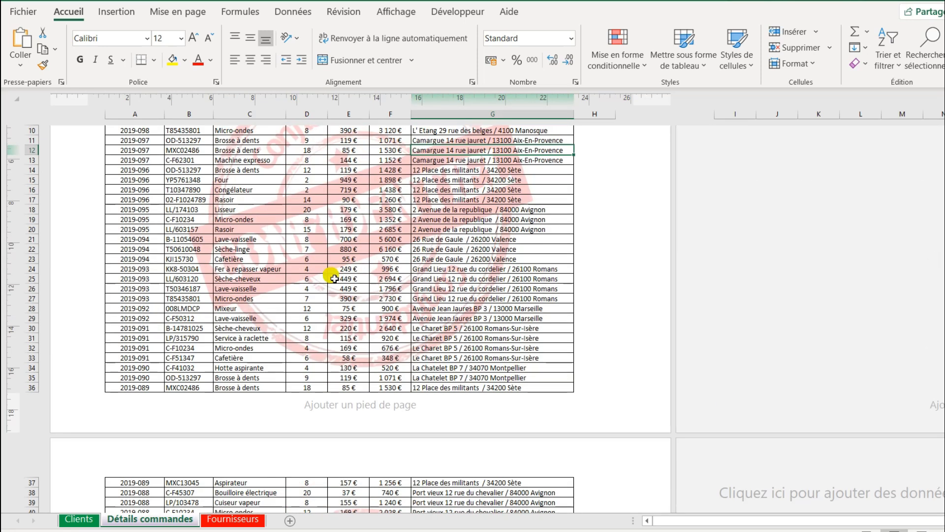
scroll(334, 279, up, 4)
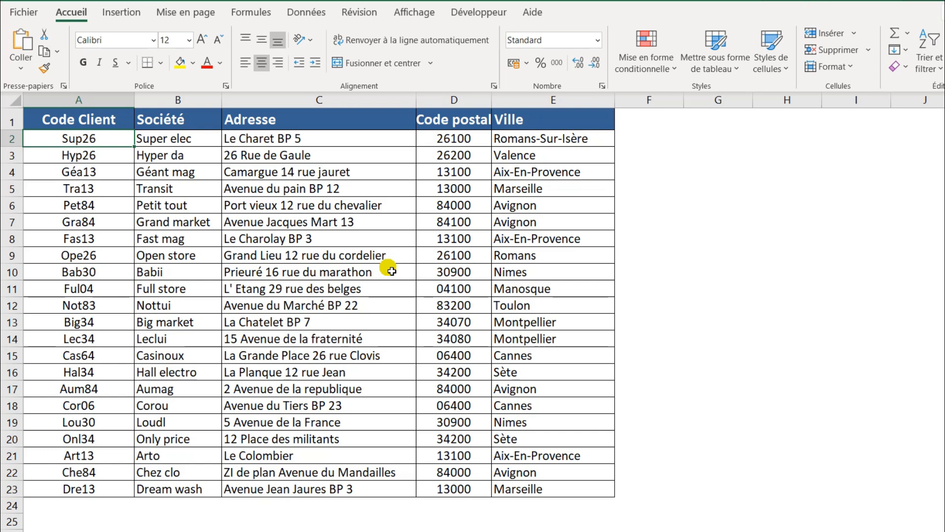
- Switch the Clients sheet to page layout view and insert a WordArt in the red filled and outlined style
click(413, 11)
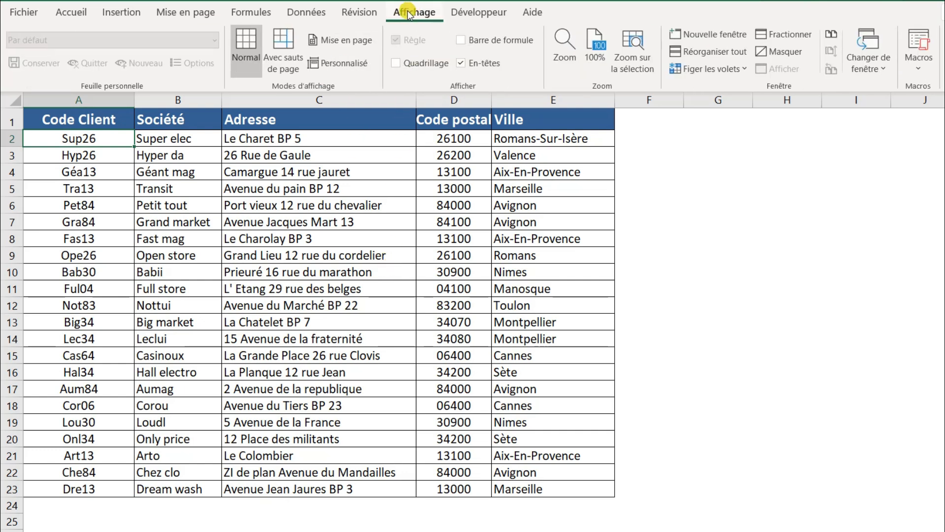
click(340, 40)
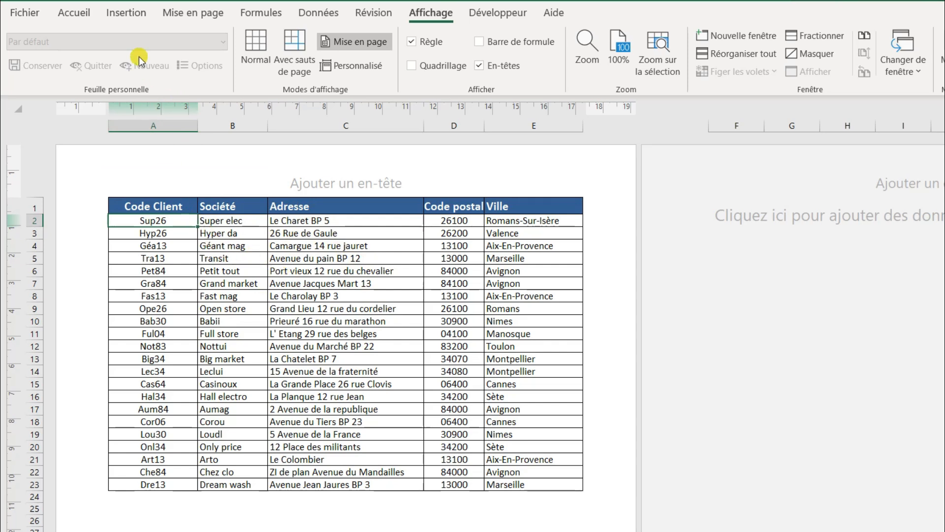
click(127, 14)
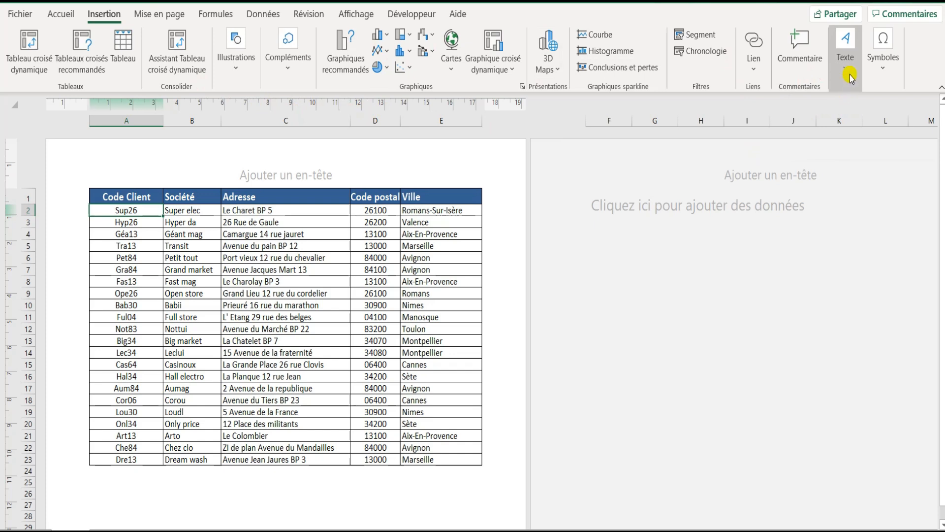
click(850, 74)
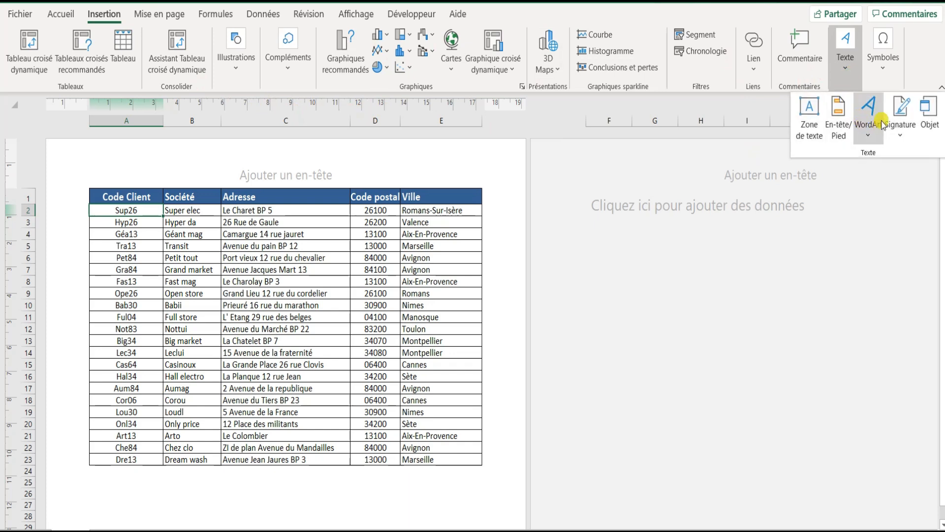
click(871, 137)
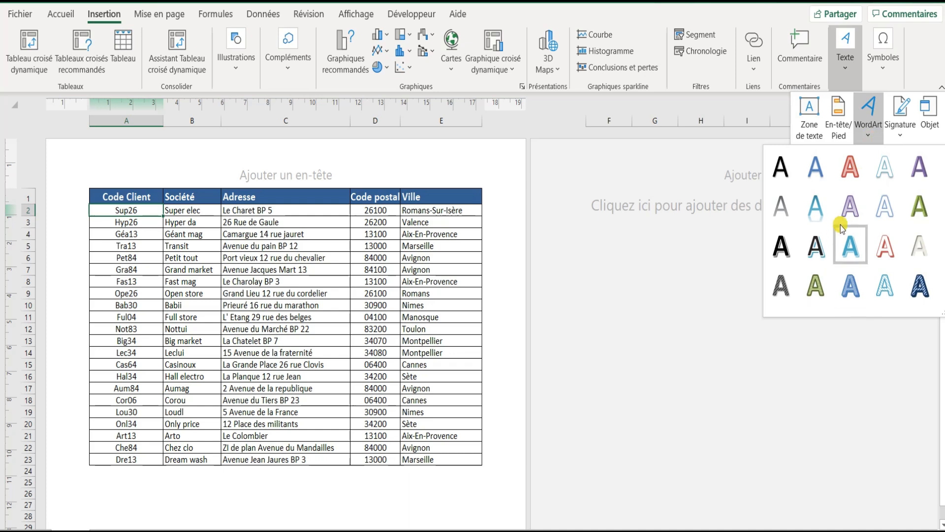
click(853, 178)
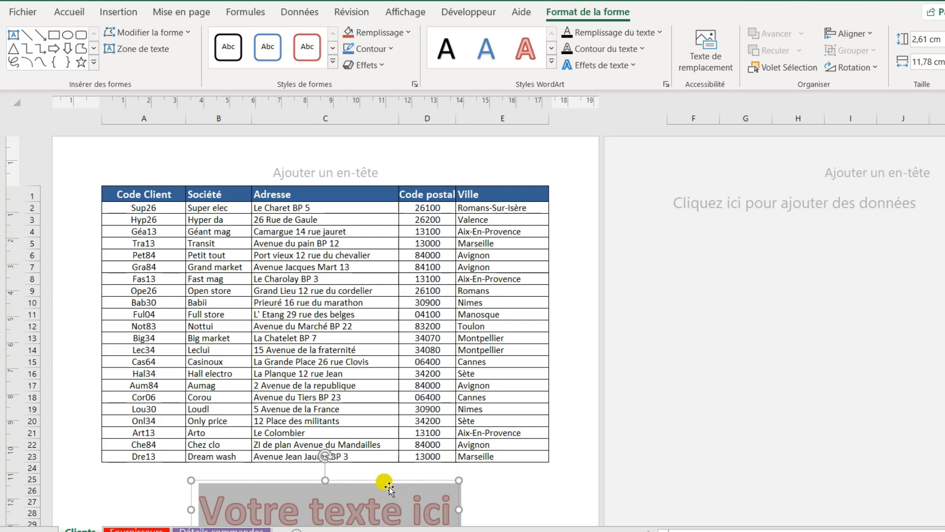
- Move the WordArt over the middle of the client table and replace its placeholder text with "Confidentiel"
click(389, 487)
drag(357, 486, 354, 280)
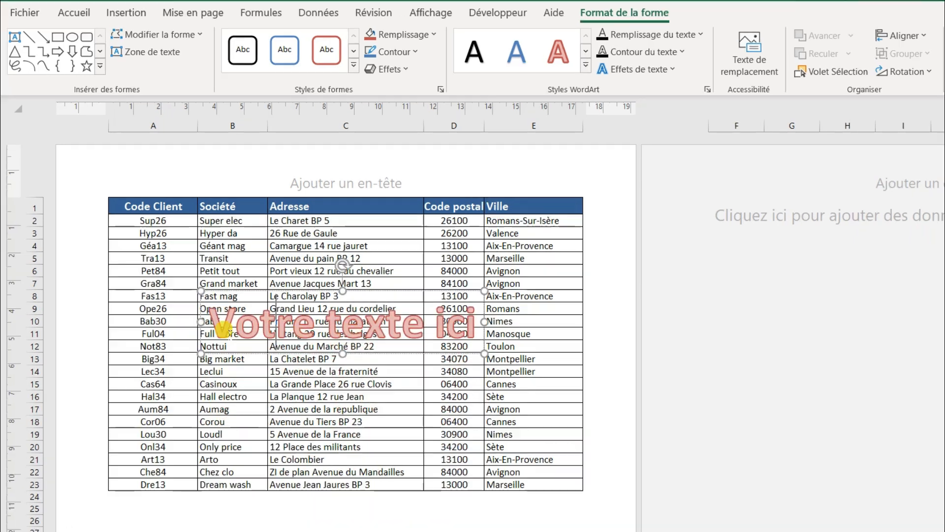
drag(195, 303, 436, 301)
text(C)
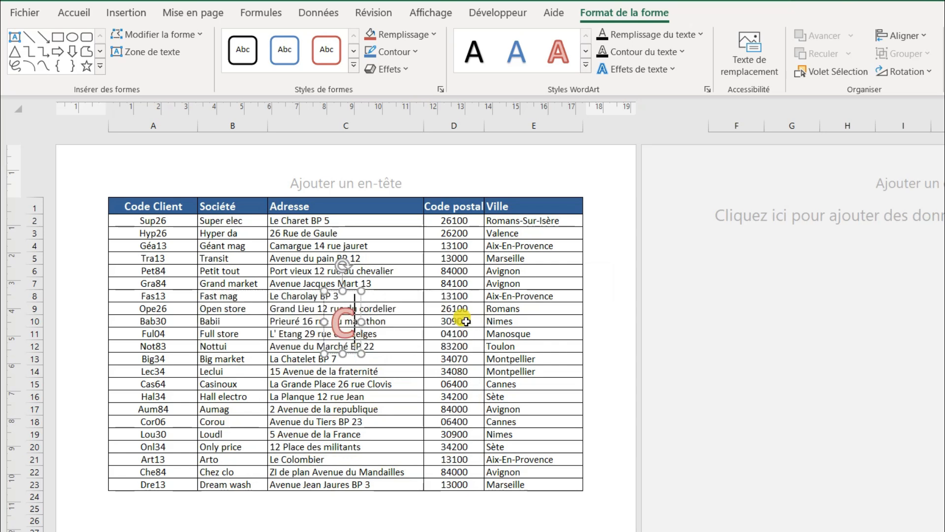
text(onfidentiel)
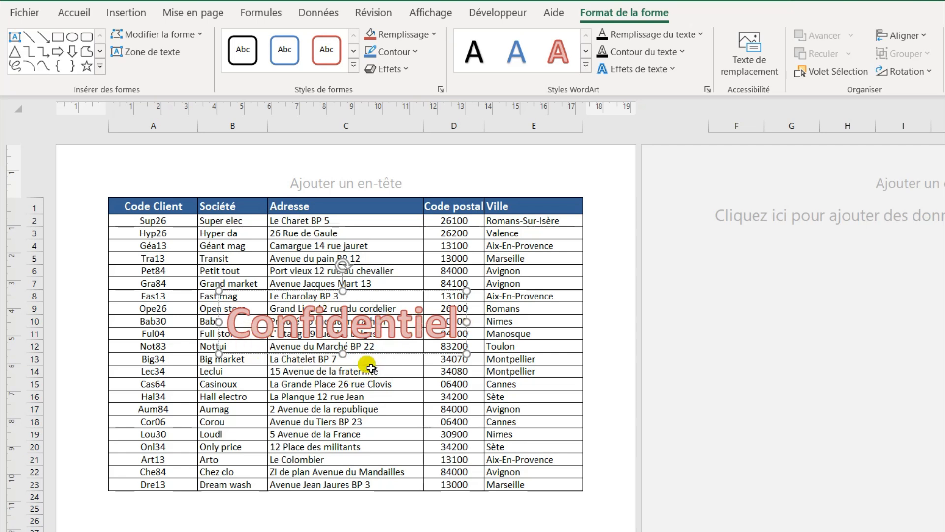
- Enlarge the whole "Confidentiel" text to font size 96
key(ctrl+a)
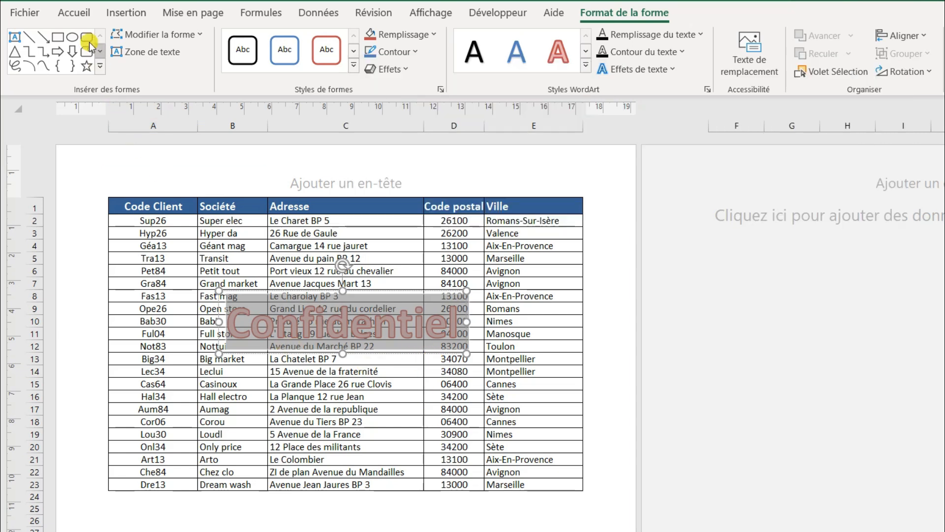
click(79, 15)
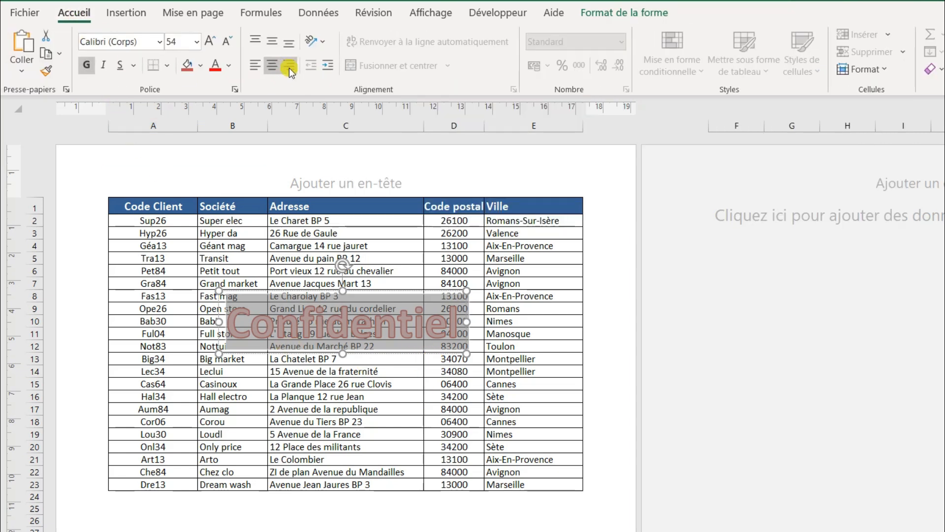
click(214, 43)
click(215, 42)
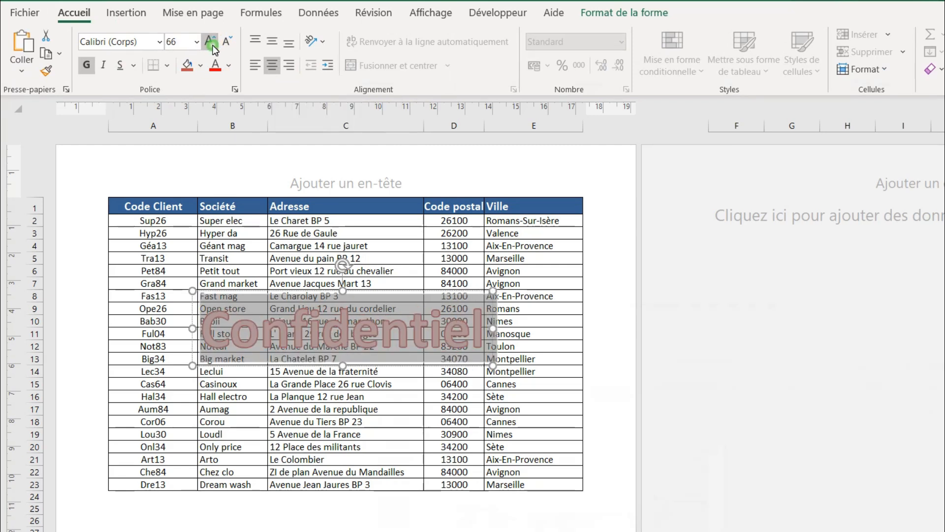
click(214, 42)
click(215, 42)
click(215, 43)
click(215, 43)
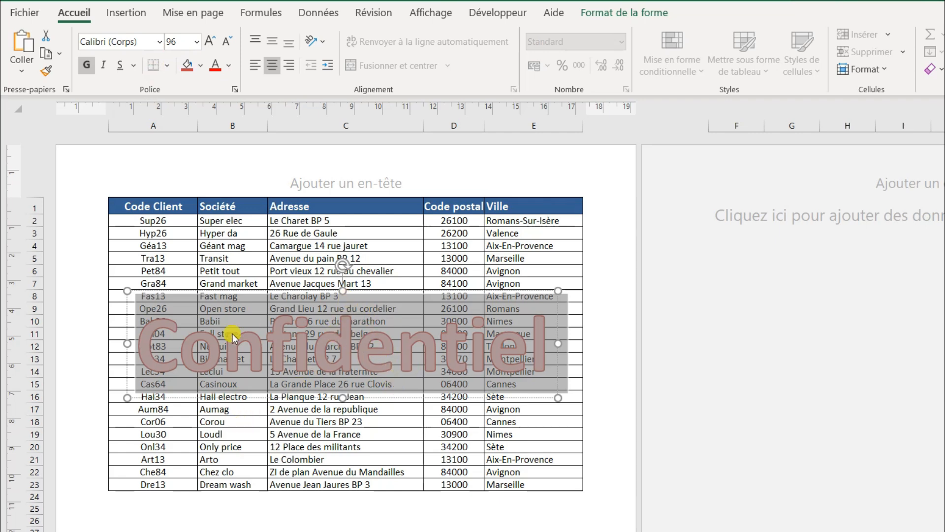
- Rotate the "Confidentiel" WordArt freehand to about 340° so it slants upward across the table
click(323, 341)
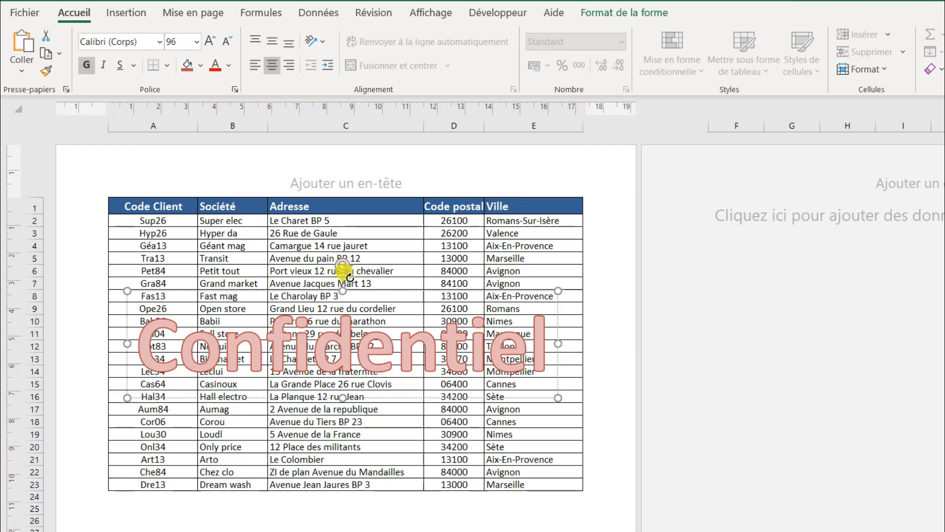
drag(353, 269, 317, 268)
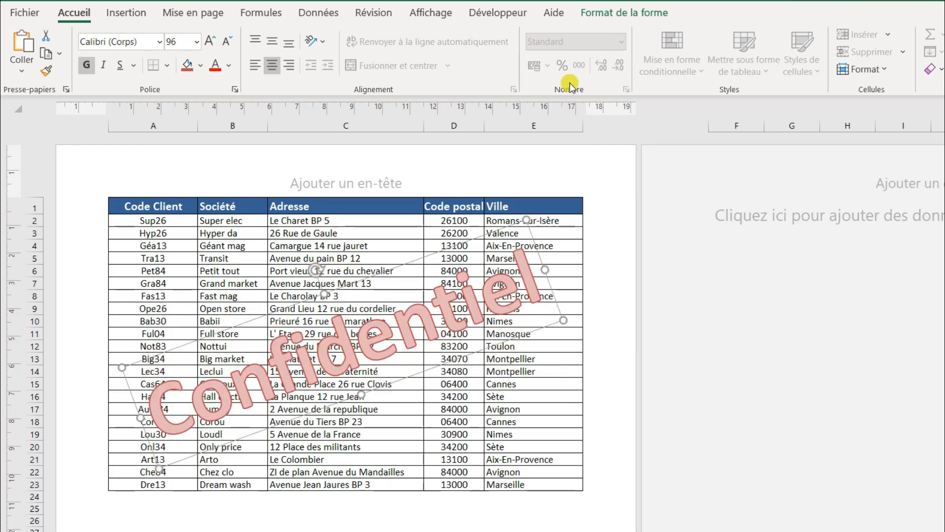
- Use the exact rotation settings to try 45° on the "Confidentiel" WordArt, and change it to -45°
click(617, 18)
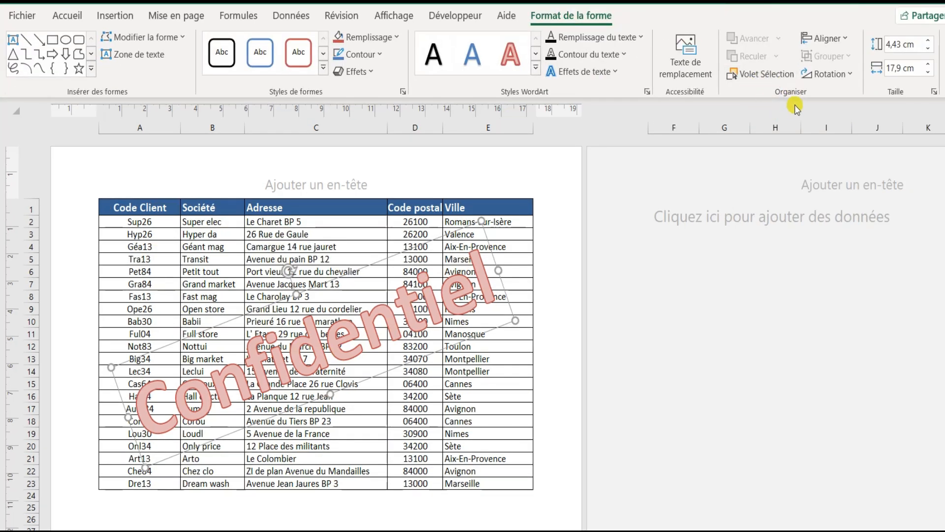
click(855, 76)
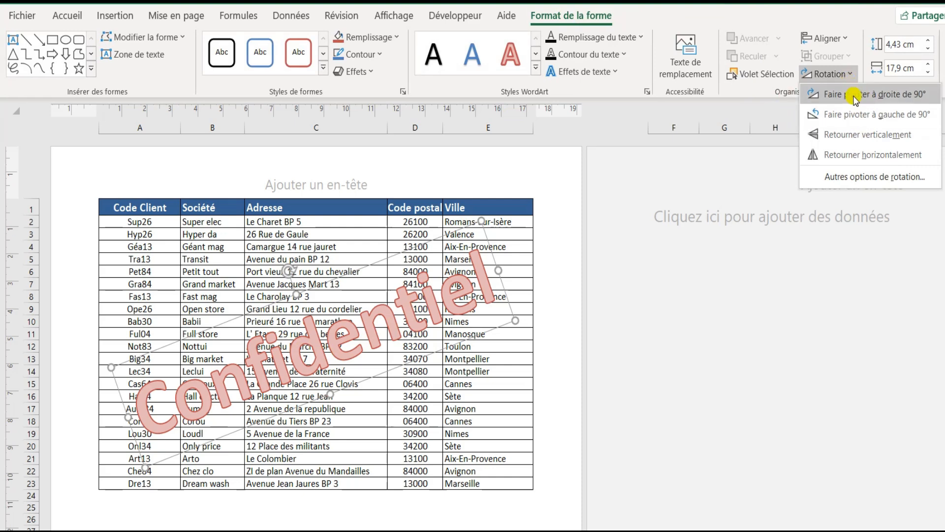
click(863, 177)
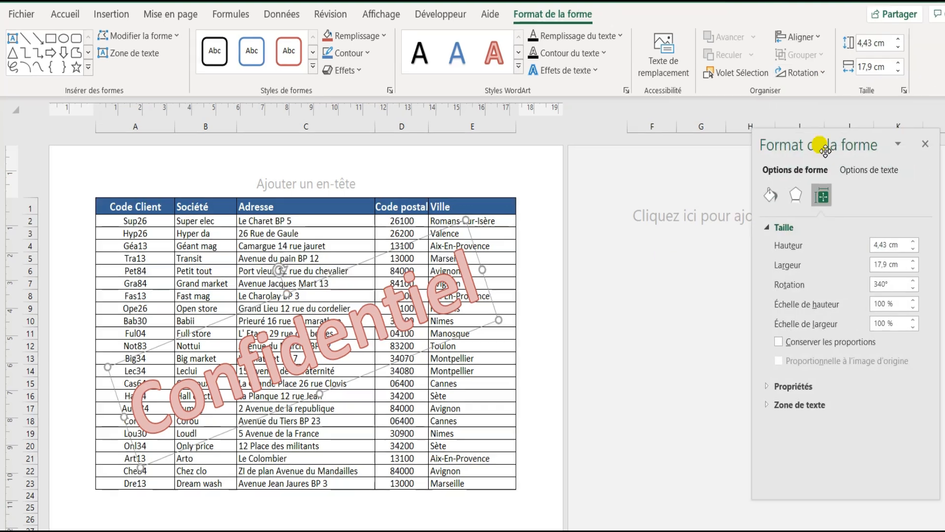
drag(788, 168, 607, 193)
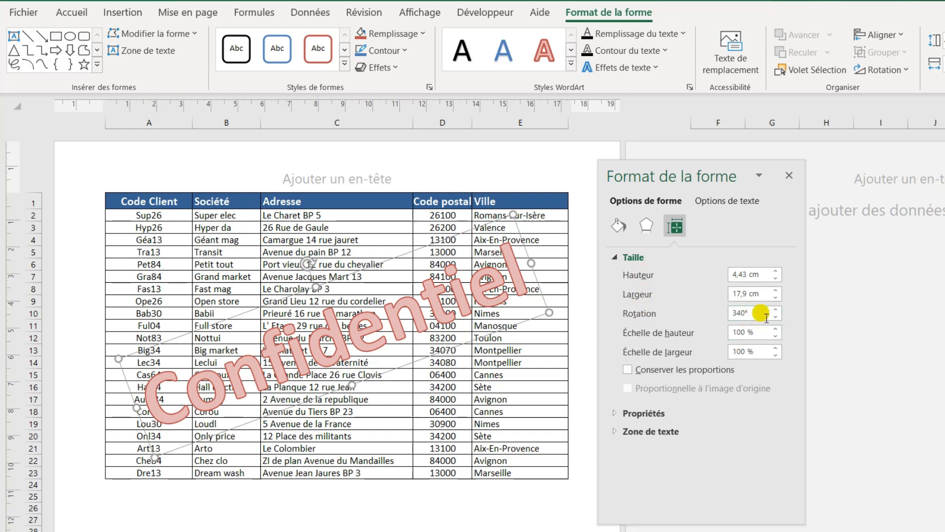
double_click(740, 314)
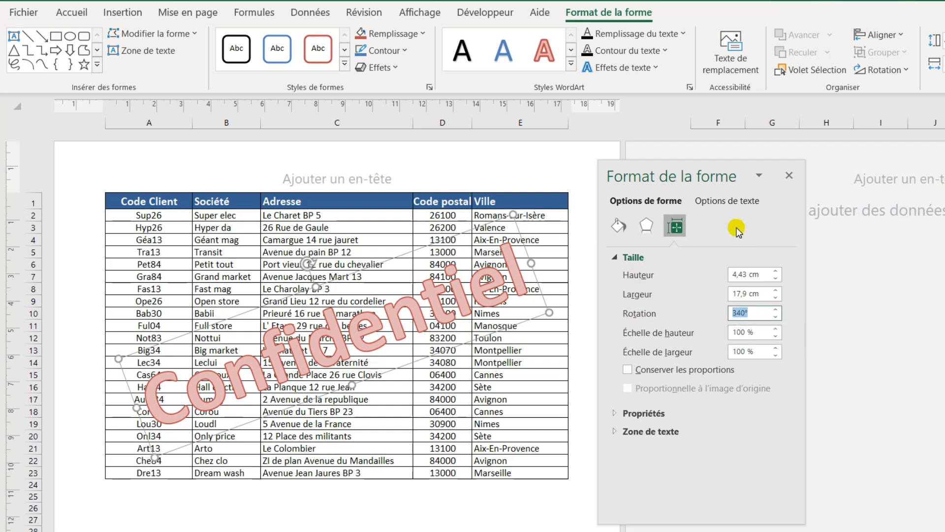
text(45)
key(Return)
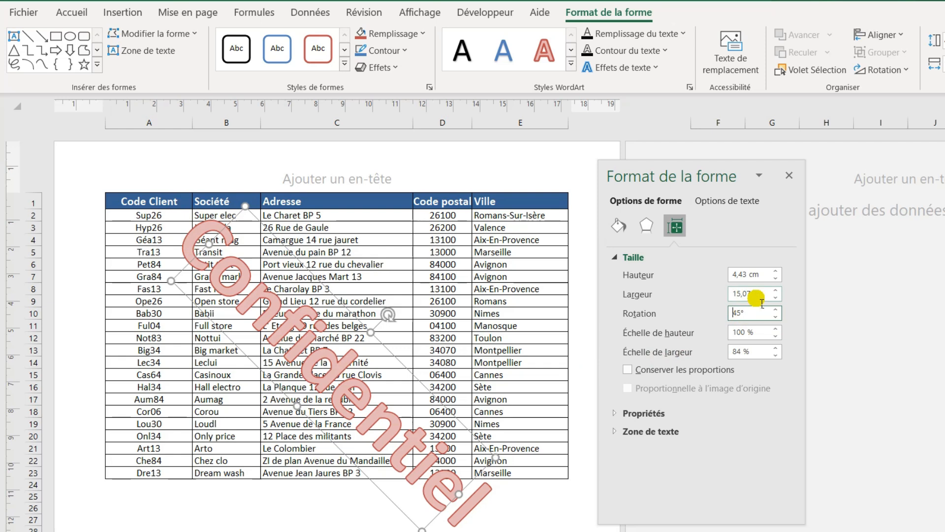
text(-)
key(Return)
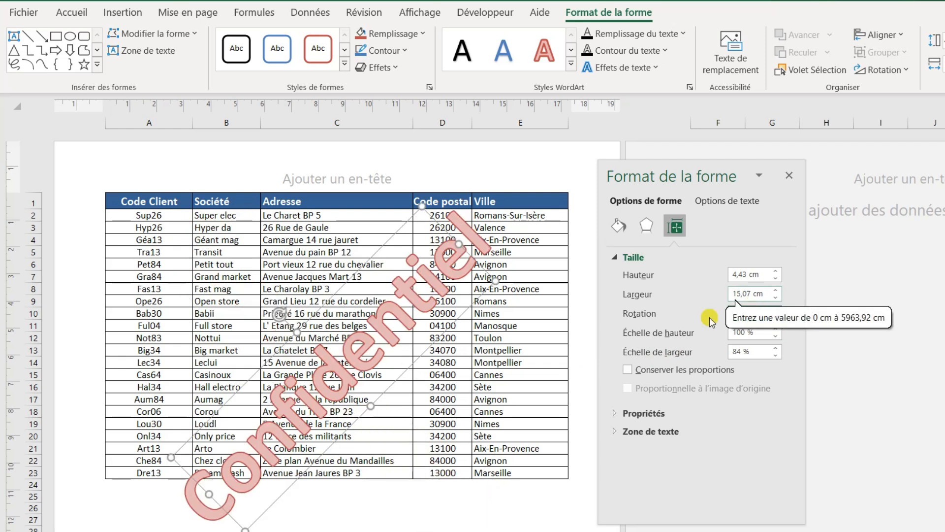
- Rotate the "Confidentiel" WordArt freehand to a flatter upward slant of about 328°
click(435, 265)
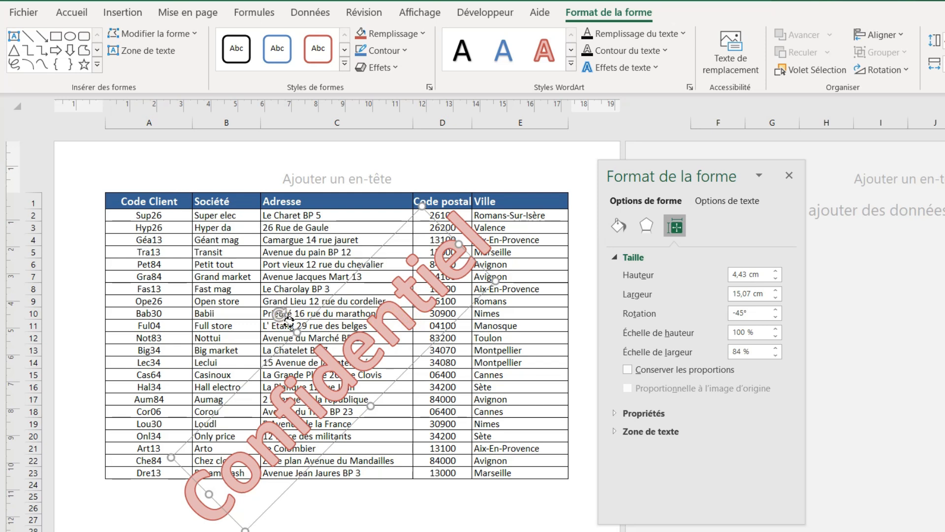
drag(288, 323, 336, 284)
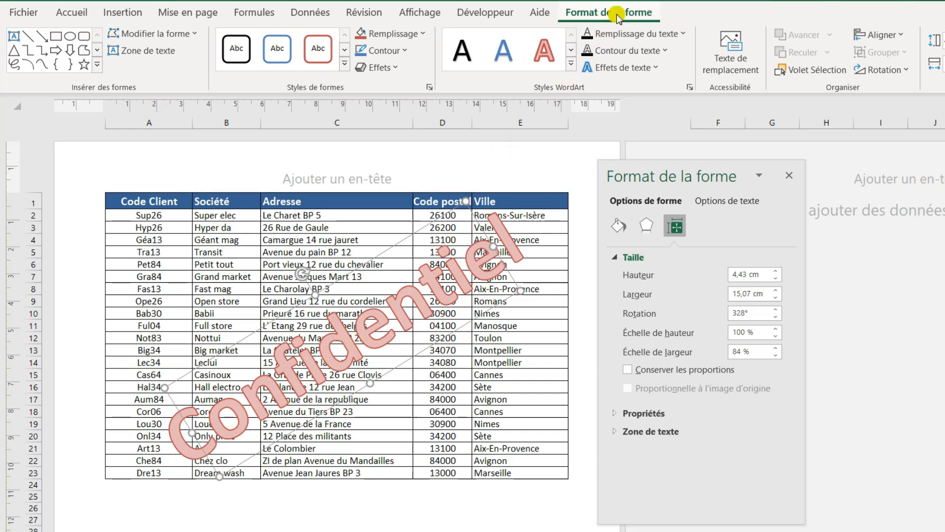
- Set the transparency of the "Confidentiel" WordArt's solid text fill to 50 %
click(690, 87)
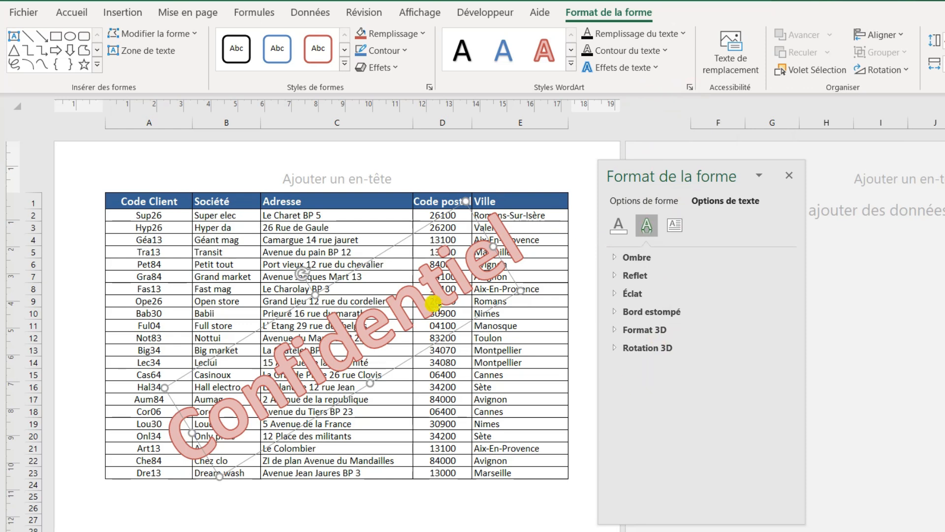
click(620, 227)
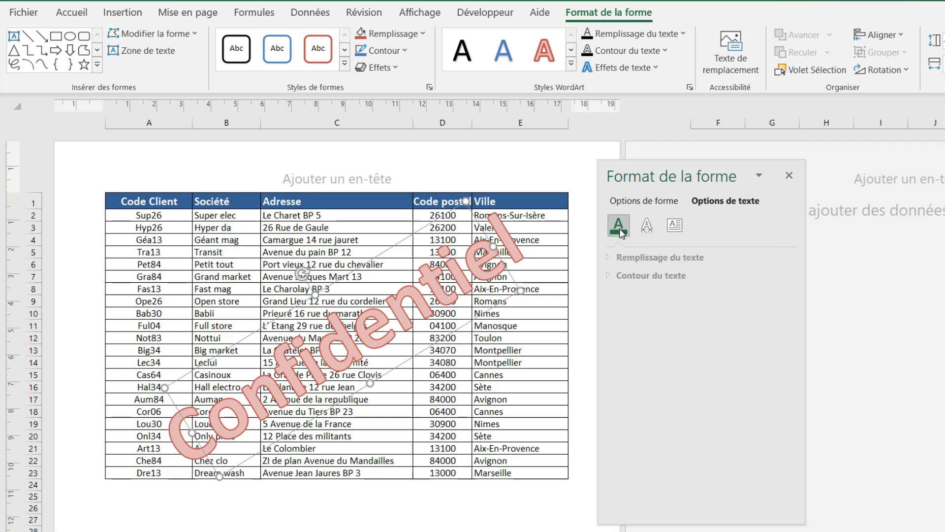
click(614, 258)
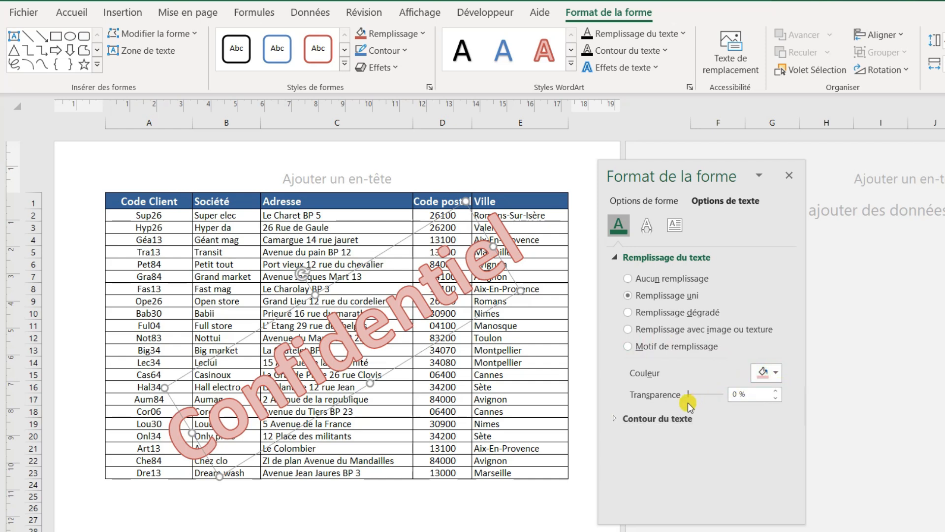
click(750, 396)
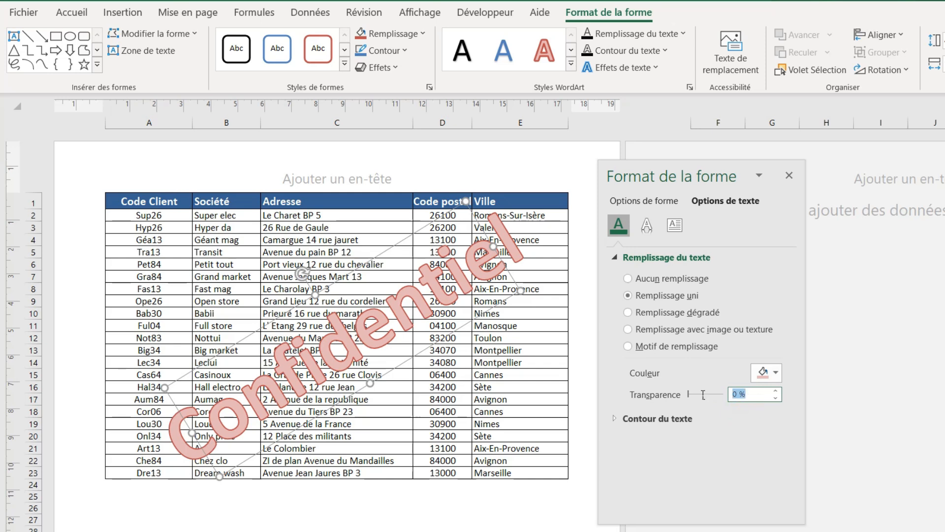
text(50)
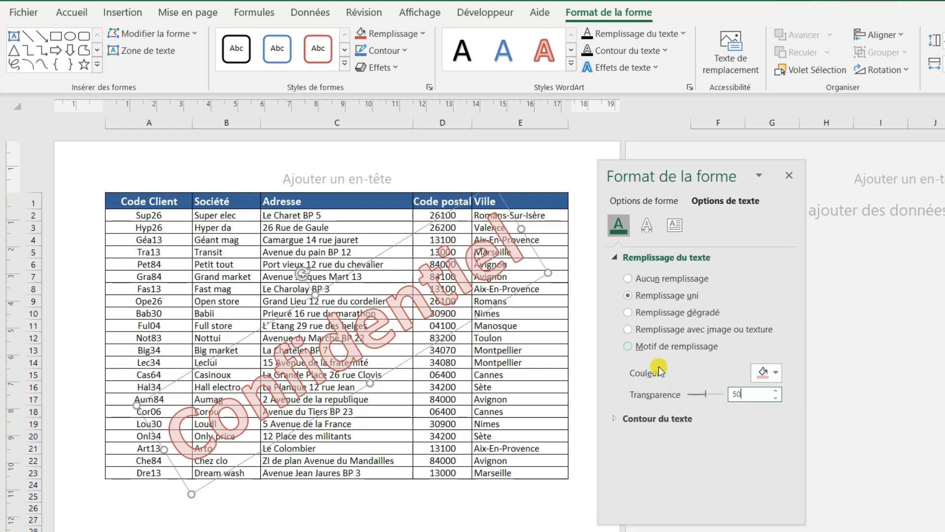
- Set the transparency of the "Confidentiel" WordArt's solid text outline to 60 %
click(614, 421)
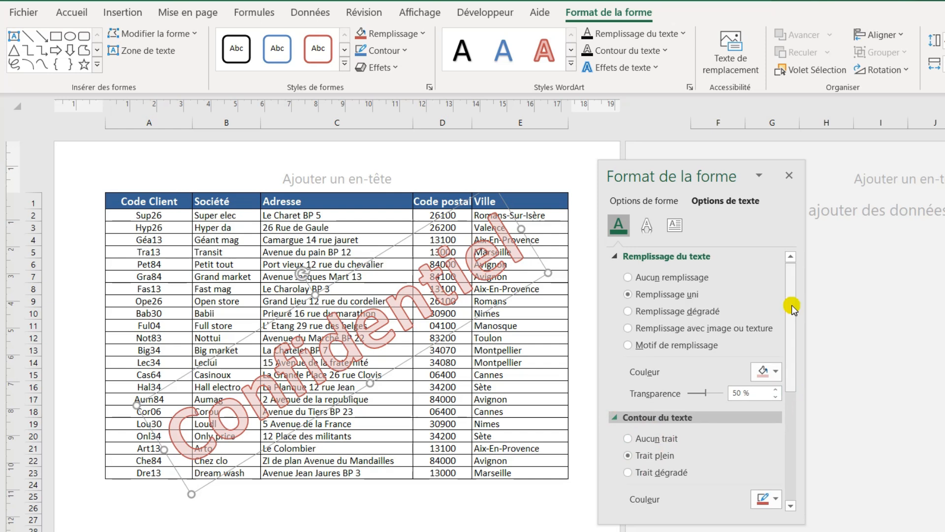
drag(792, 305, 779, 376)
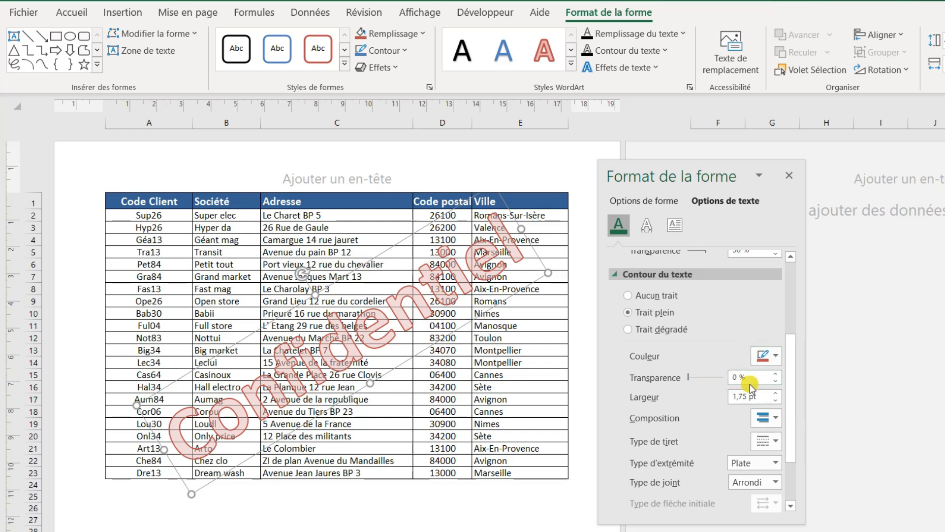
drag(756, 379, 704, 385)
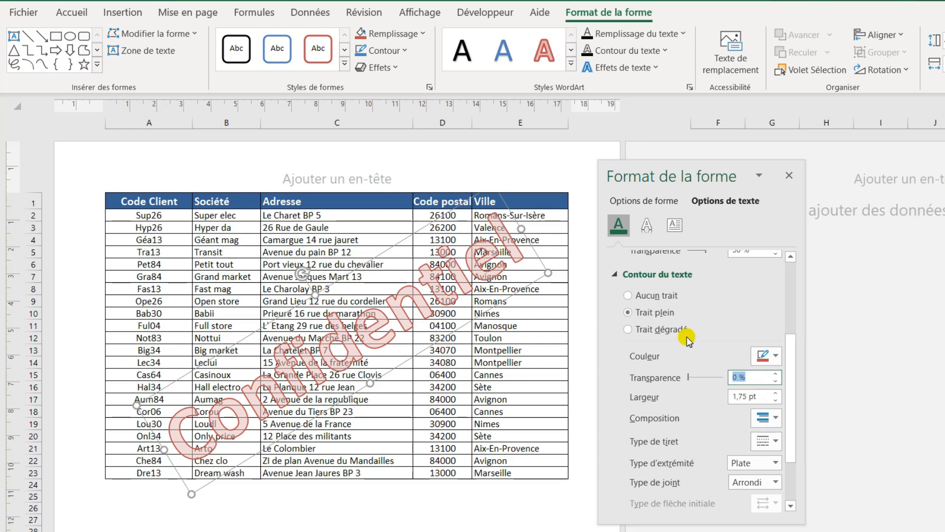
text(60)
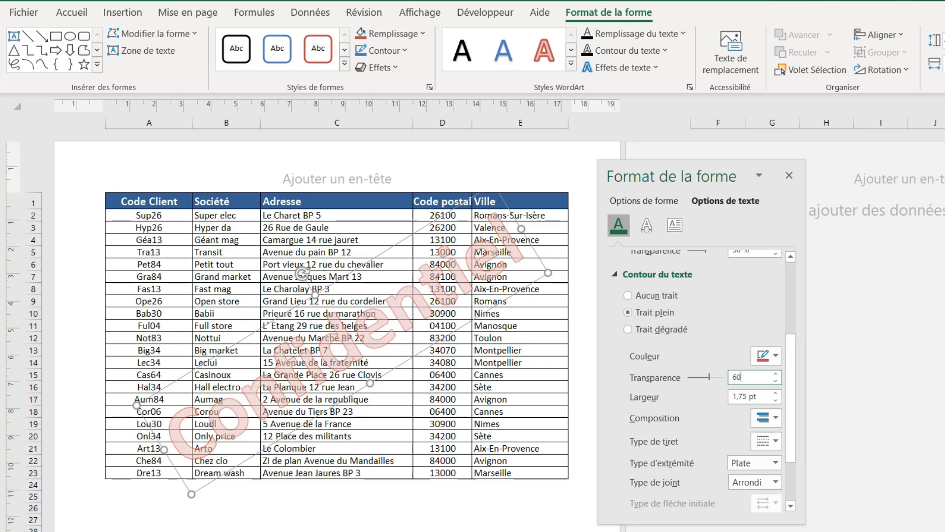
click(742, 396)
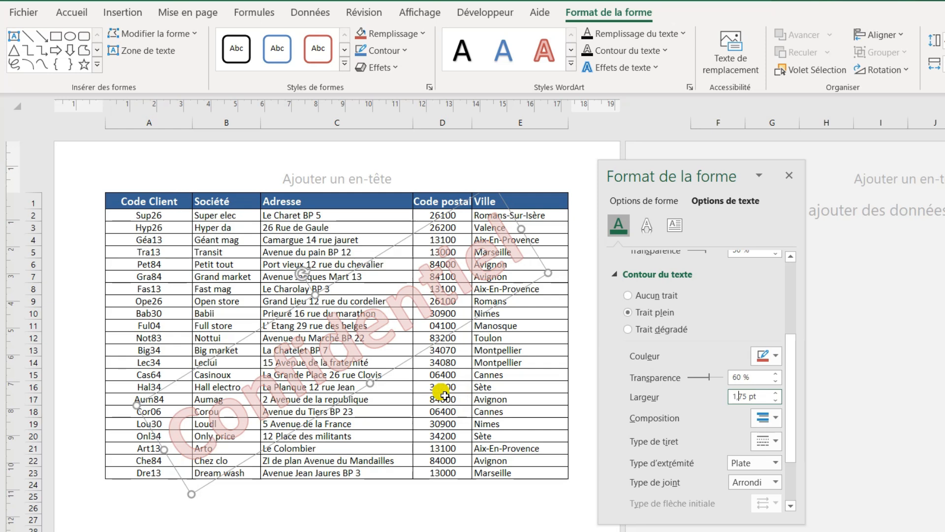
- Deselect the WordArt, check the watermarked client table in the print preview, and return to the sheet
click(443, 389)
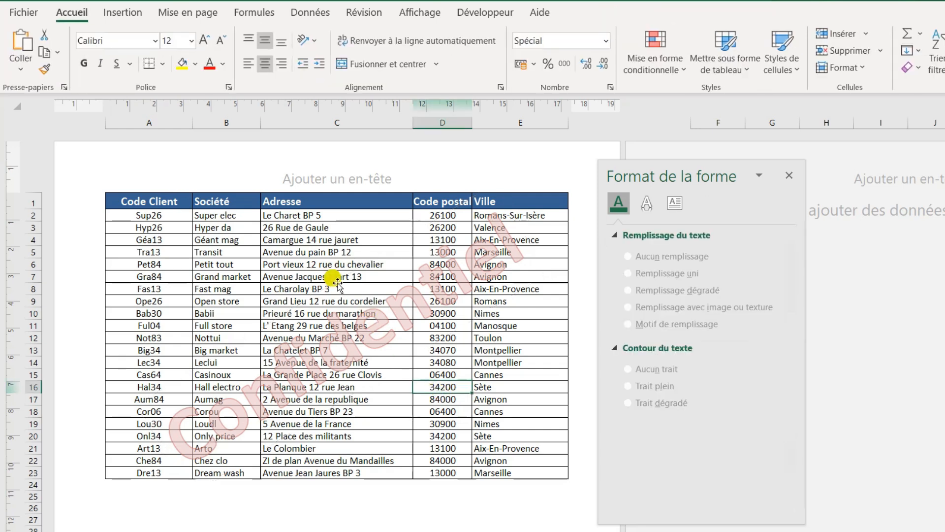
key(ctrl+p)
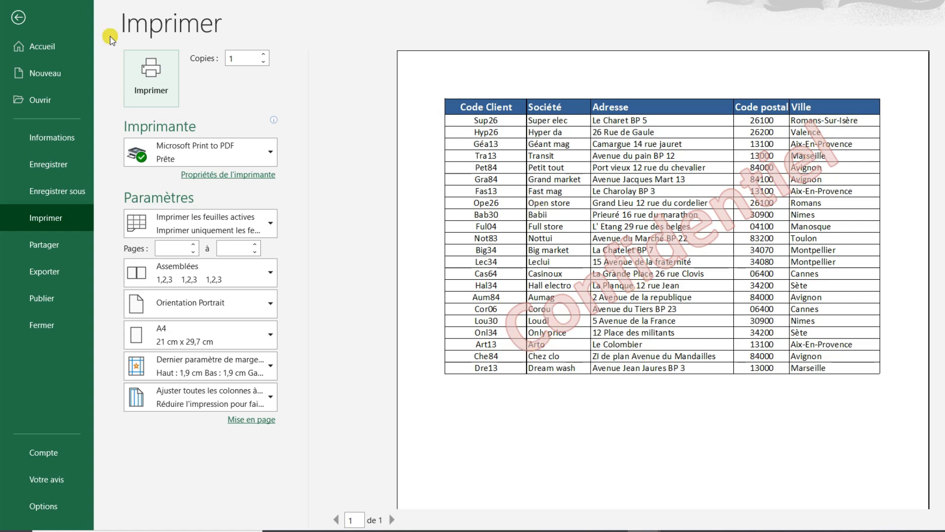
click(18, 17)
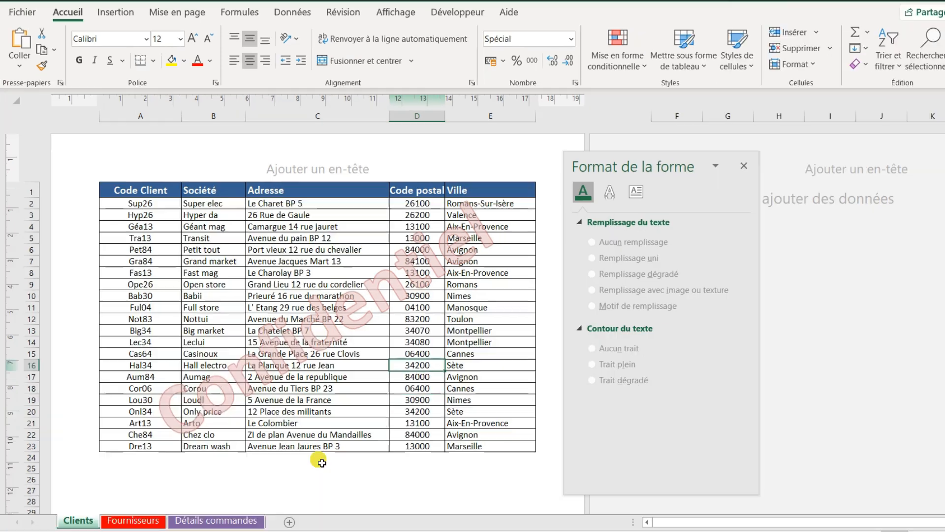
- Copy the "Confidentiel" WordArt from the Clients sheet and paste it into the Fournisseurs sheet
click(133, 521)
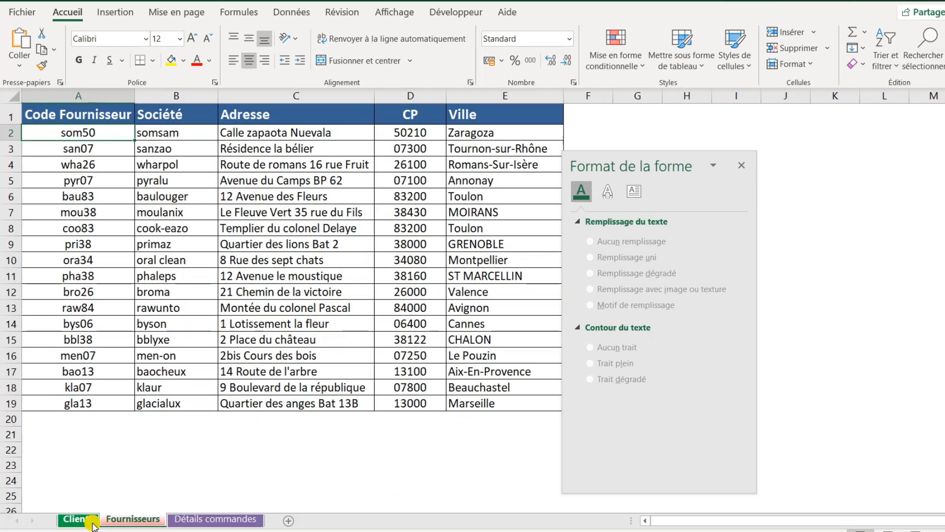
click(77, 520)
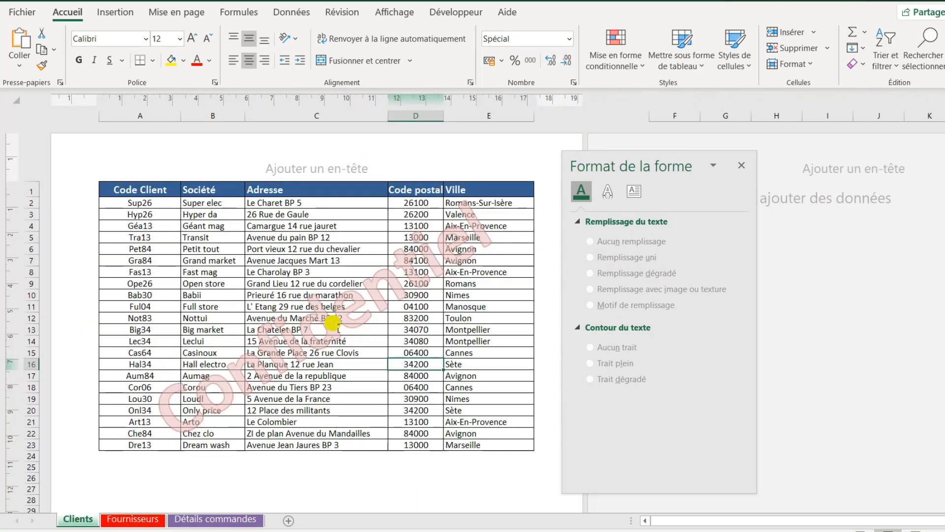
click(340, 323)
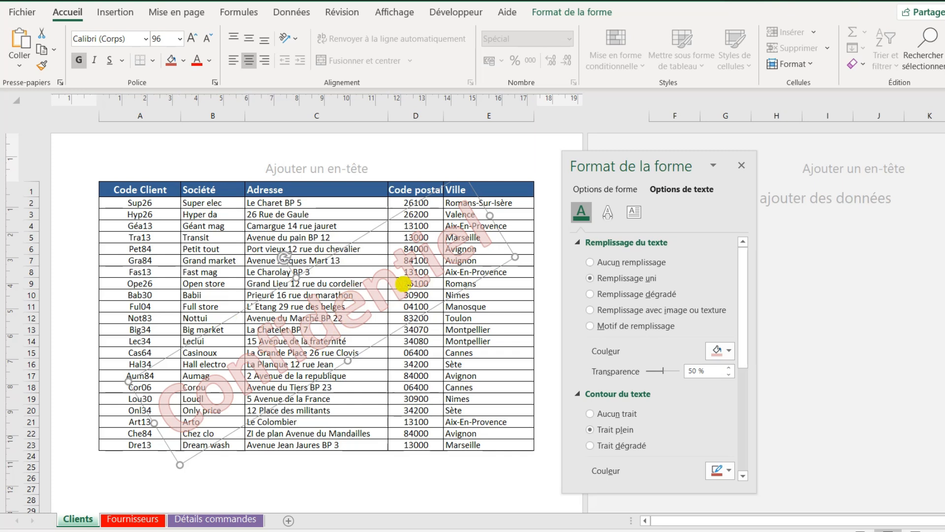
key(ctrl+c)
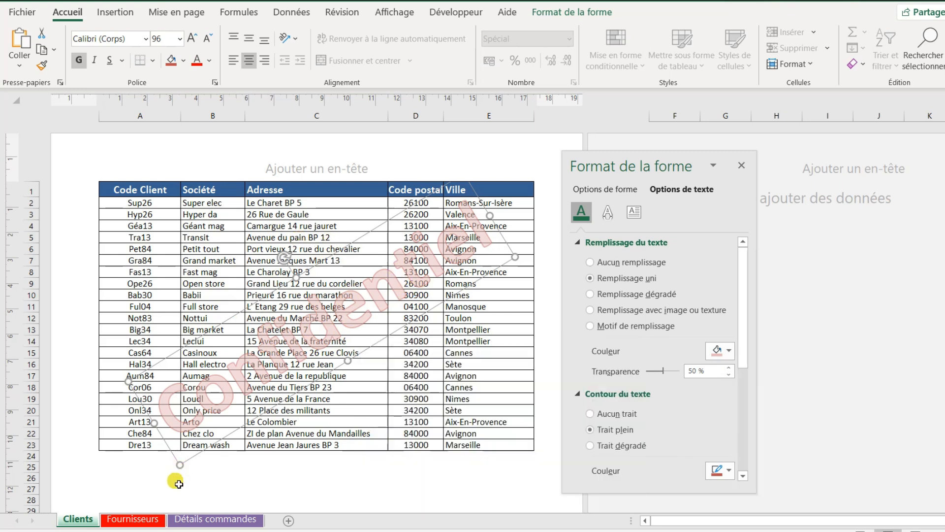
click(135, 520)
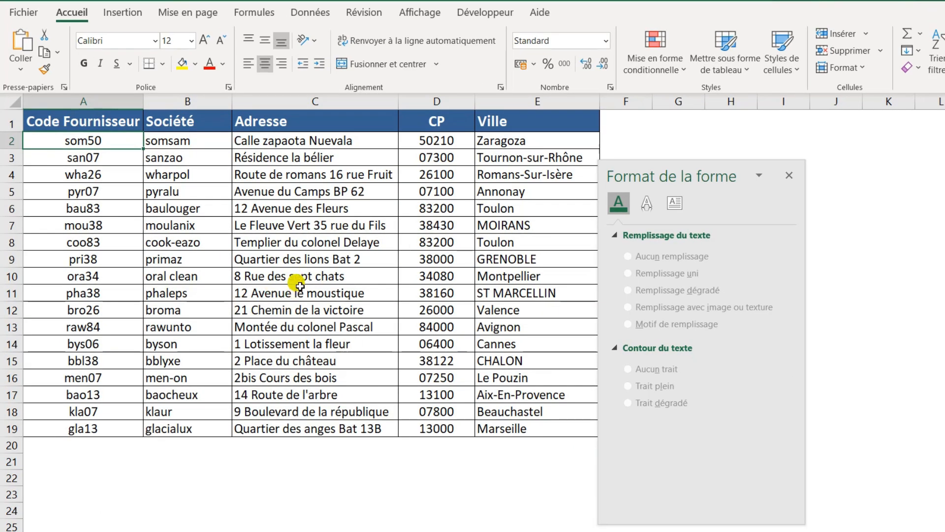
key(ctrl+v)
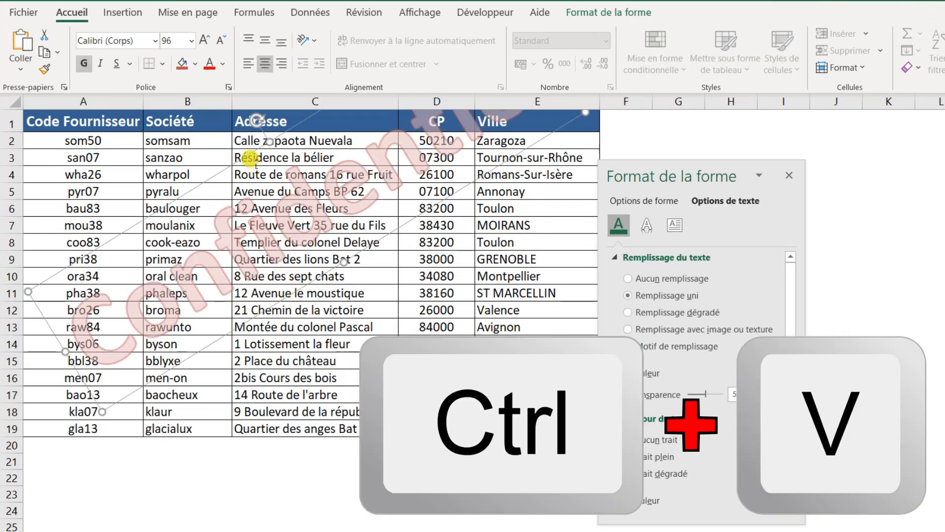
- Centre the pasted WordArt over the supplier table in Page Layout view and rotate it to a flatter upward slant
drag(251, 158, 267, 274)
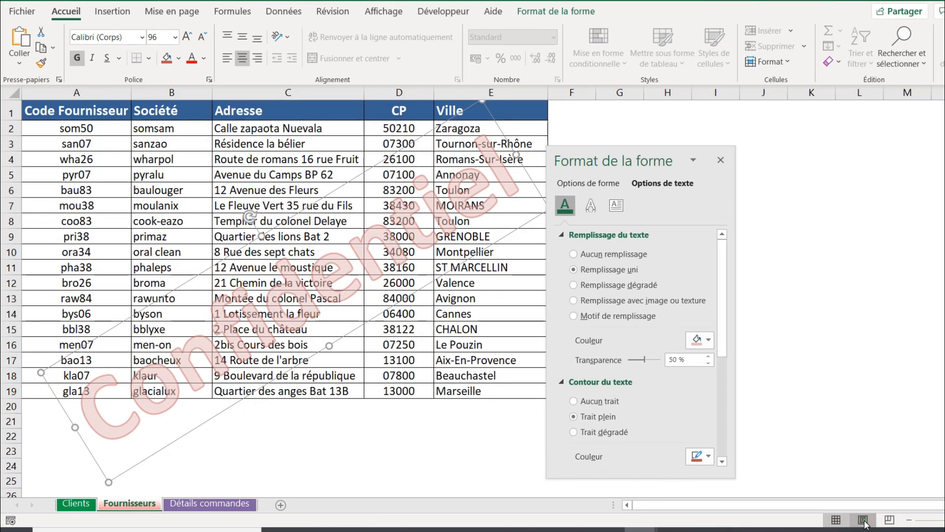
click(869, 520)
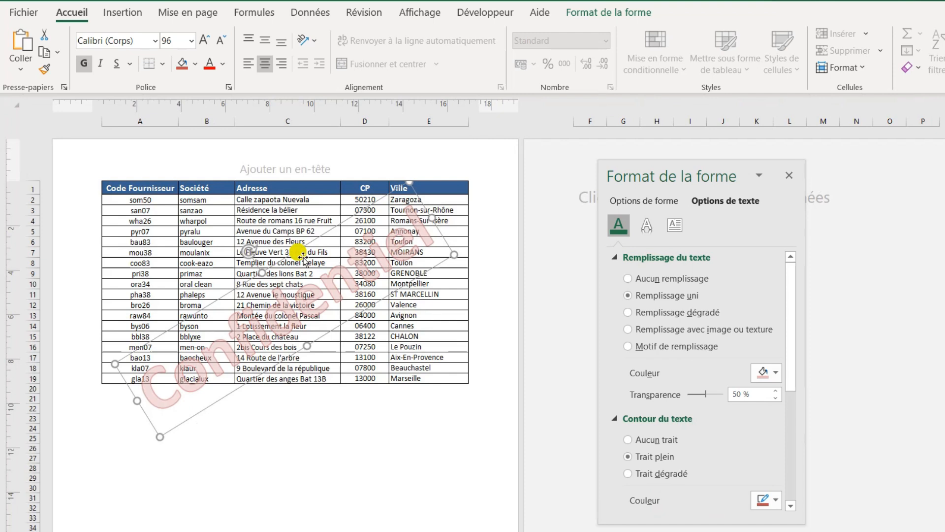
drag(303, 257, 313, 235)
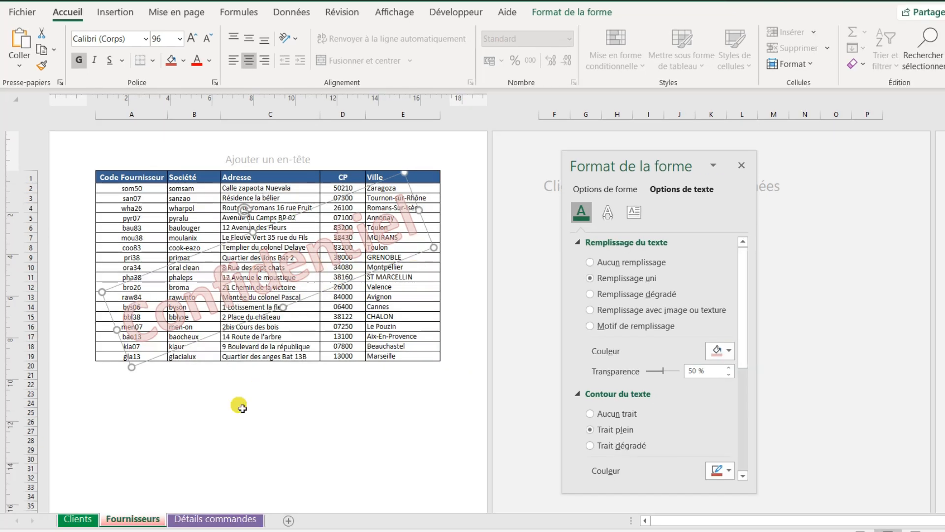
- Paste the "Confidentiel" WordArt into the Détails commandes sheet and place it over the order table in Page Layout view
click(215, 519)
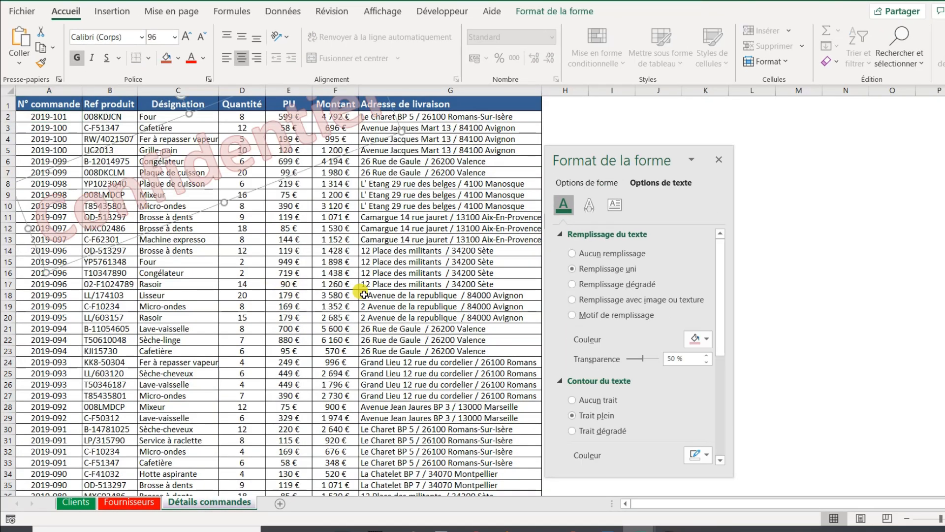
click(861, 518)
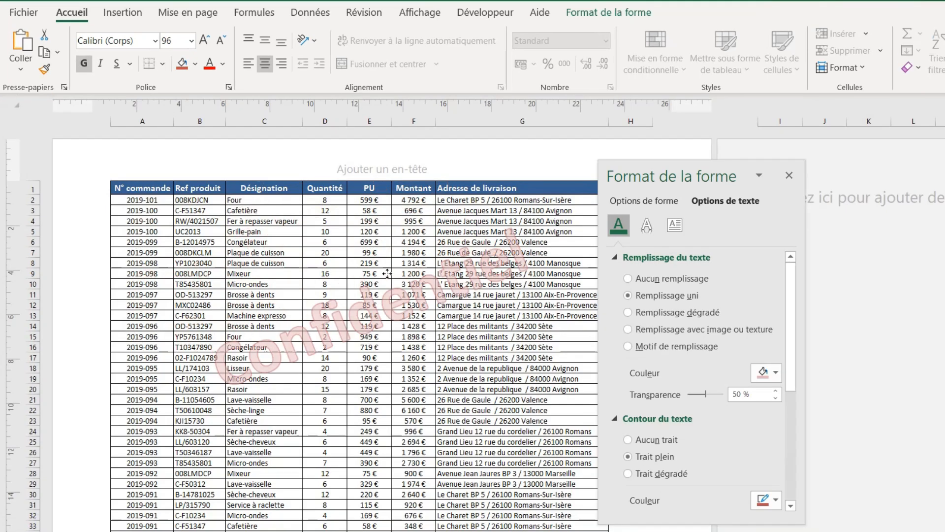
drag(387, 273, 388, 327)
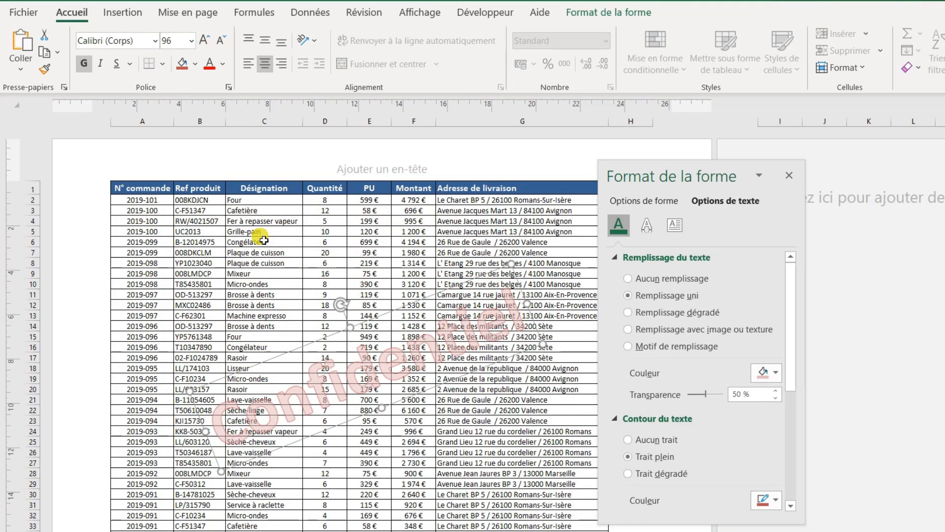
- Enlarge the text of the "Confidentiel" WordArt on the Détails commandes sheet to font size 138
double_click(377, 366)
click(205, 40)
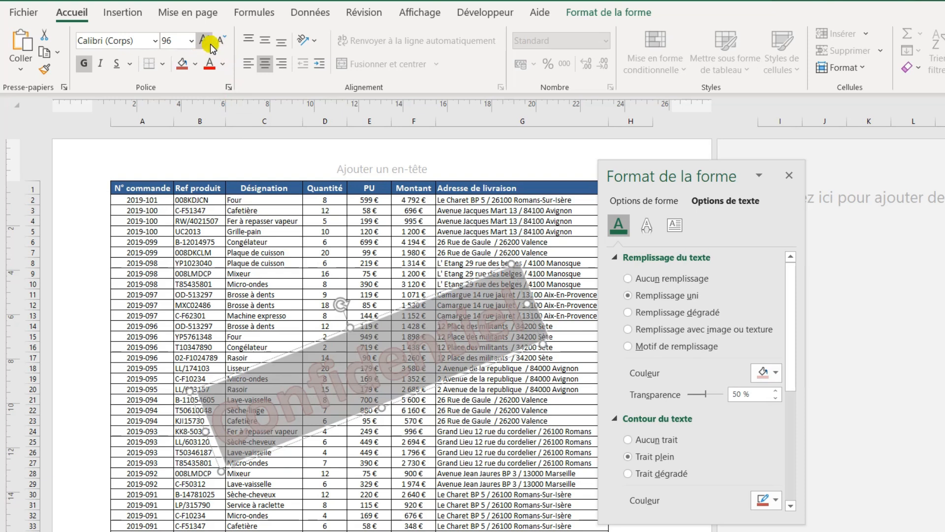
click(205, 39)
click(205, 39)
click(205, 39)
click(205, 39)
click(204, 40)
click(205, 39)
drag(733, 179, 935, 172)
click(221, 40)
- Reposition the enlarged WordArt so it is centred over the first page of the order table
drag(440, 274, 440, 308)
click(449, 246)
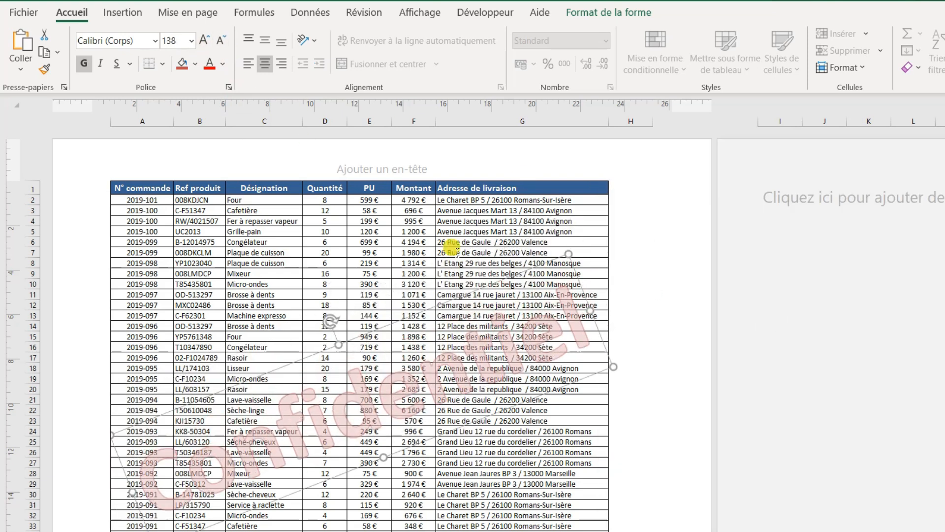
scroll(449, 247, down, 4)
scroll(450, 246, up, 1)
drag(448, 222, 454, 182)
click(472, 231)
- Paste a copy of the enlarged WordArt onto the order table's second page and centre it there
scroll(467, 236, down, 10)
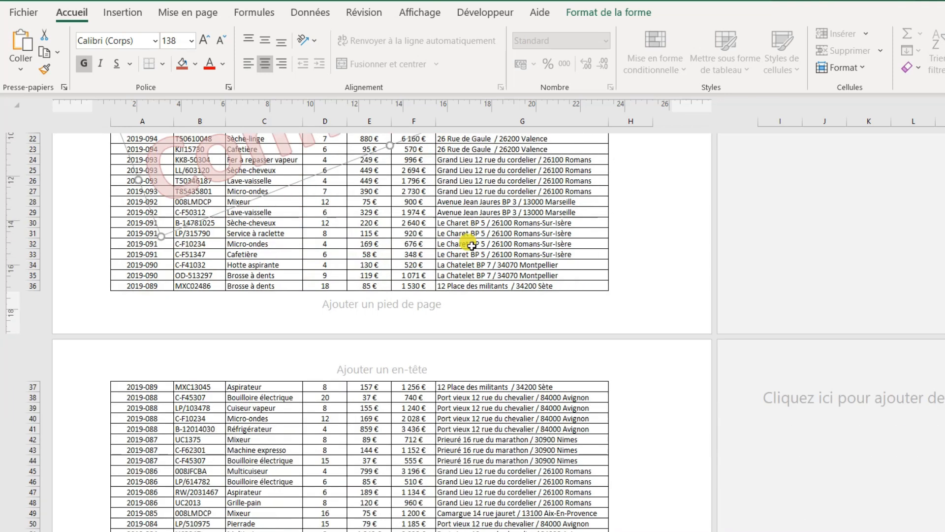
click(392, 284)
key(ctrl+v)
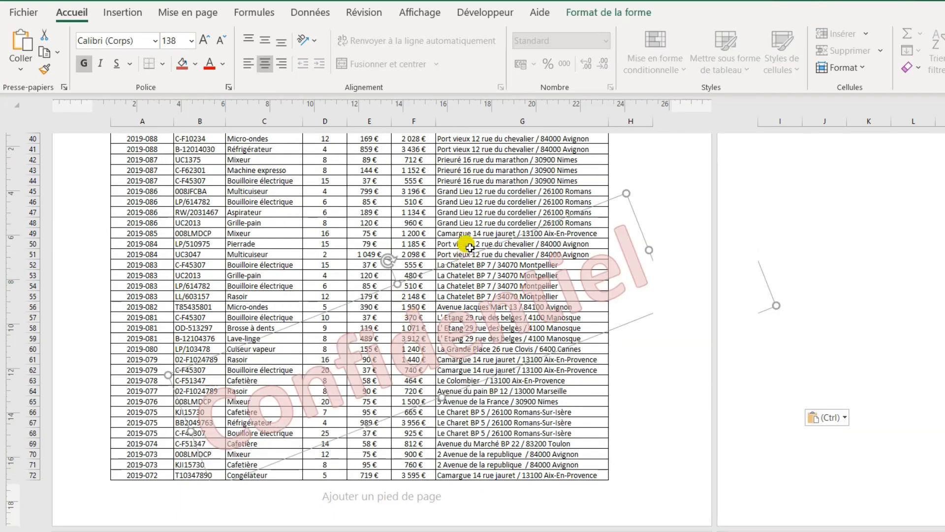
drag(476, 260, 420, 189)
scroll(475, 246, up, 8)
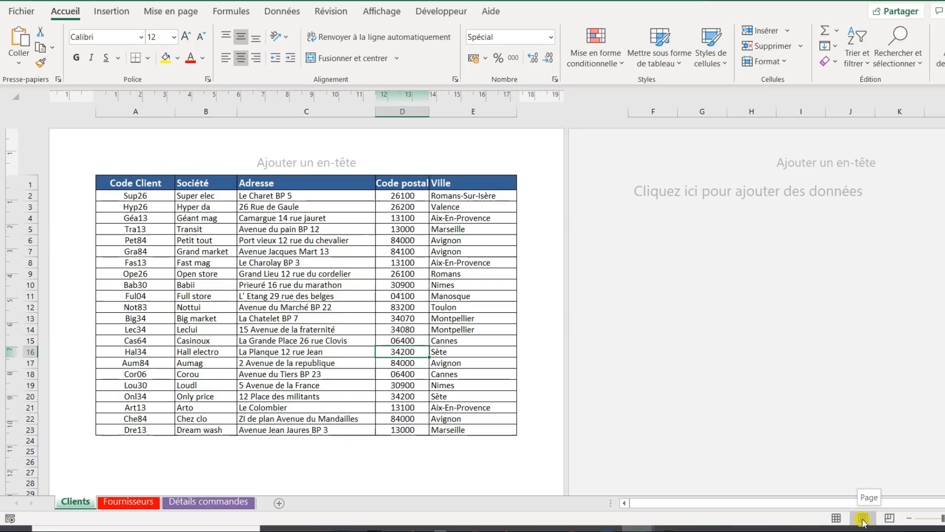
- Display the Clients sheet without its WordArt in Page Layout view and look over the whole page
click(863, 517)
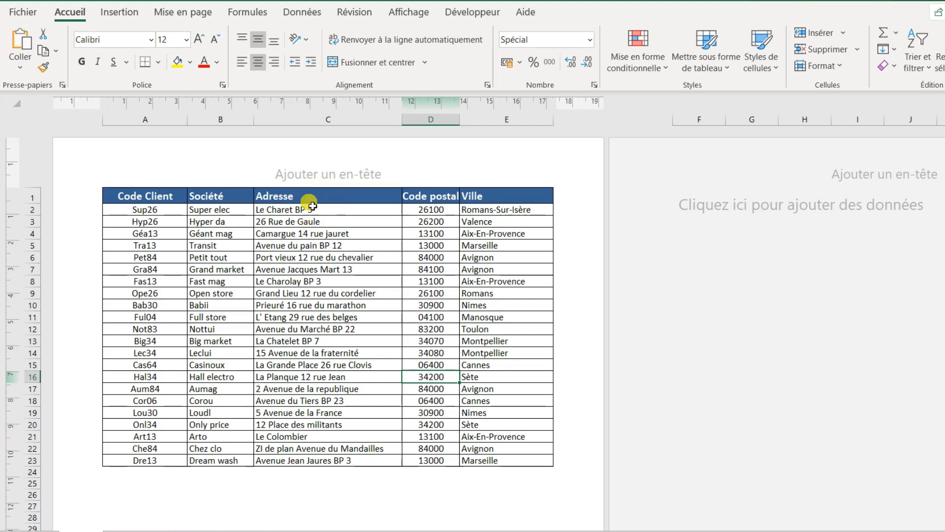
scroll(363, 477, down, 8)
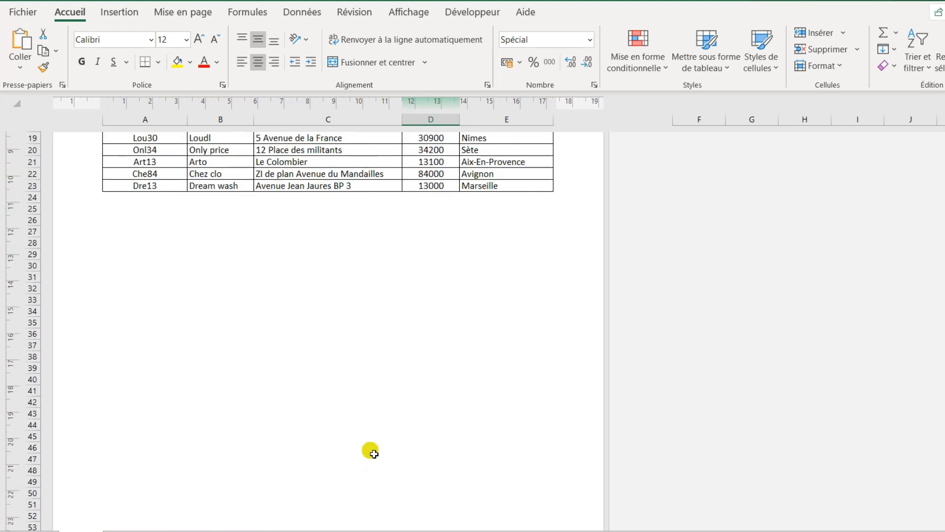
scroll(368, 413, up, 8)
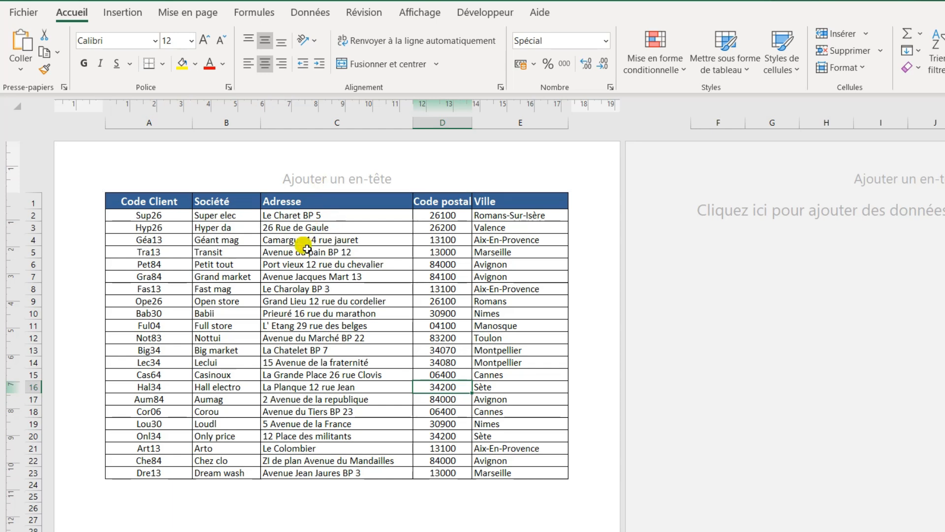
- Insert the "Confidentiel" image from the Logo folder into the centre header section and leave that section to display it
click(340, 182)
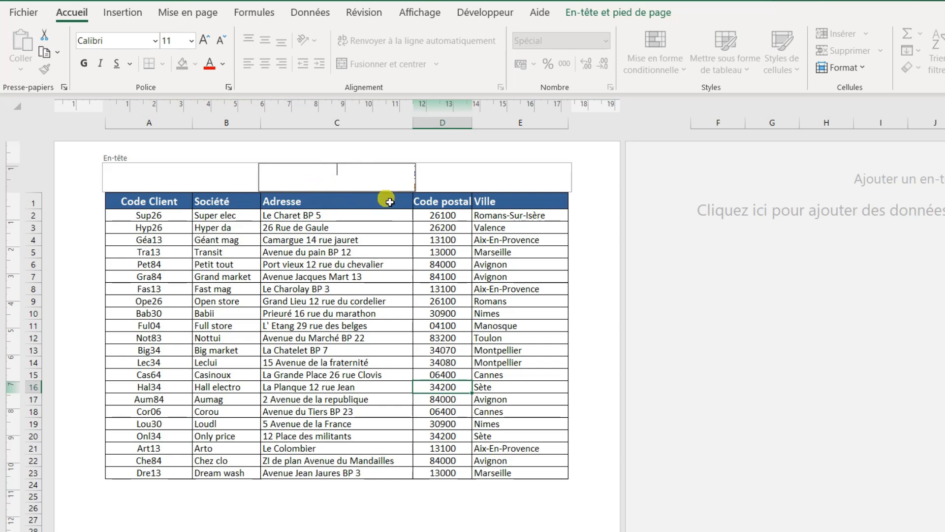
click(630, 12)
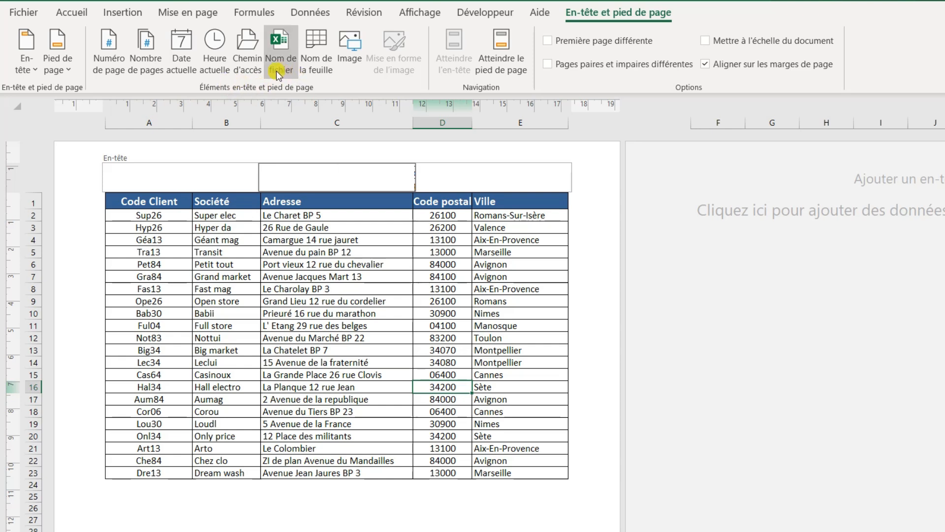
click(348, 54)
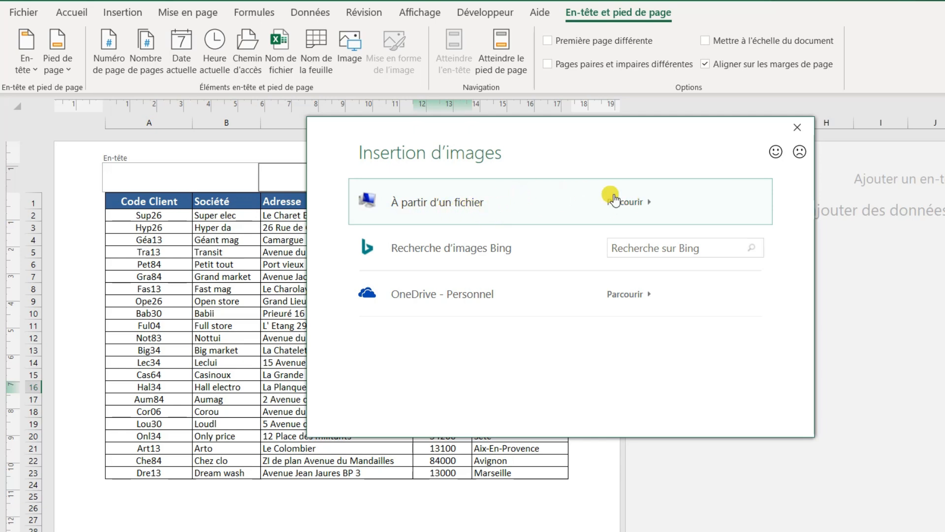
click(645, 203)
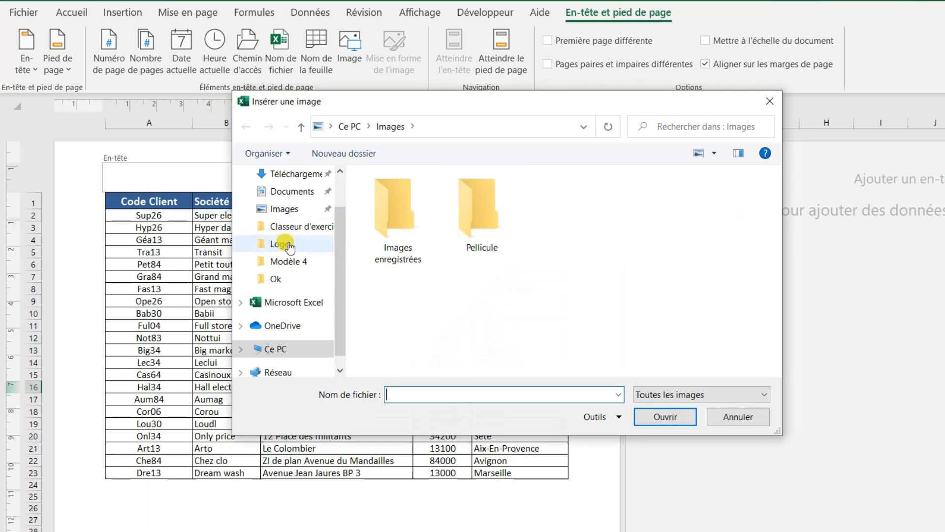
click(282, 244)
click(482, 217)
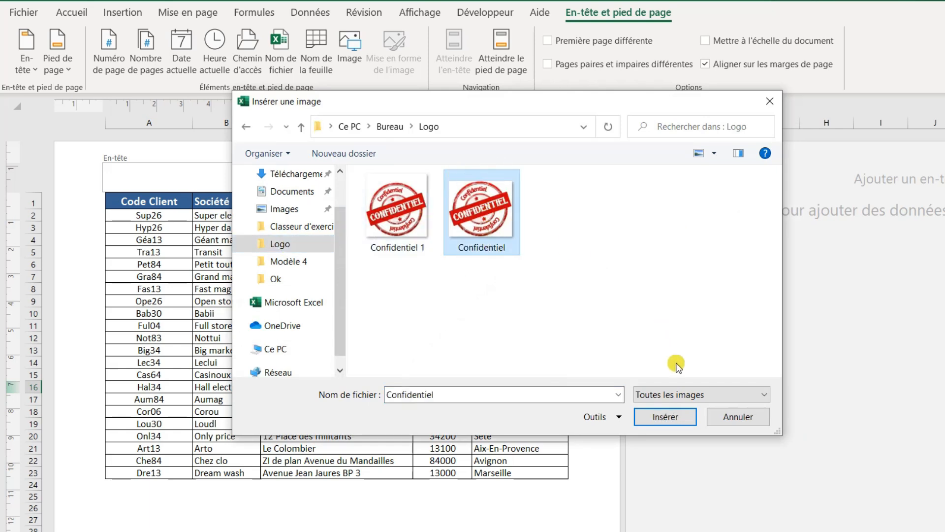
click(665, 417)
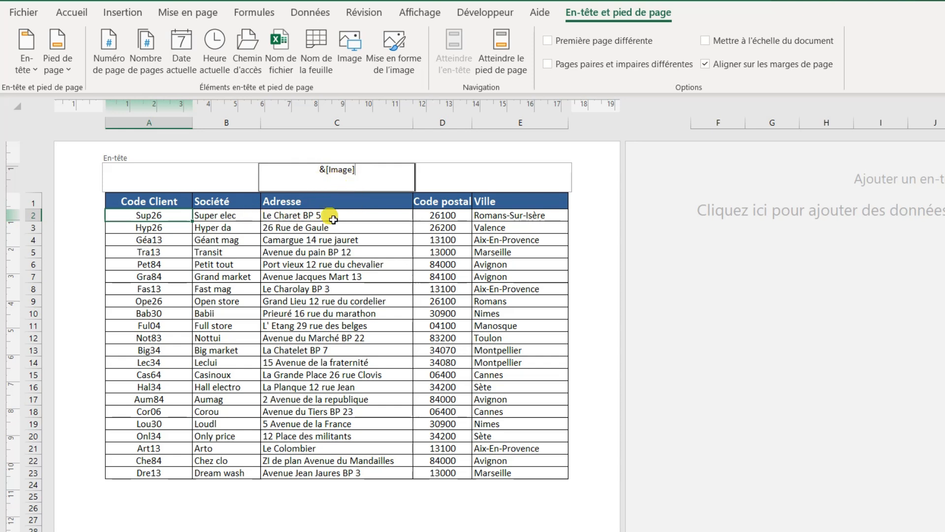
click(233, 180)
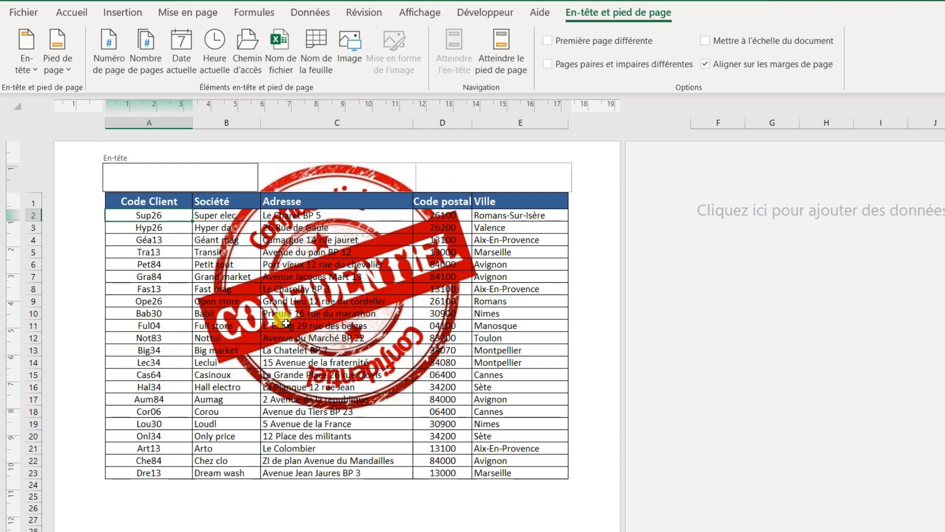
- Replace the image in the centre header section with "Confidentiel 1" from the Logo folder and display it on the page
click(345, 181)
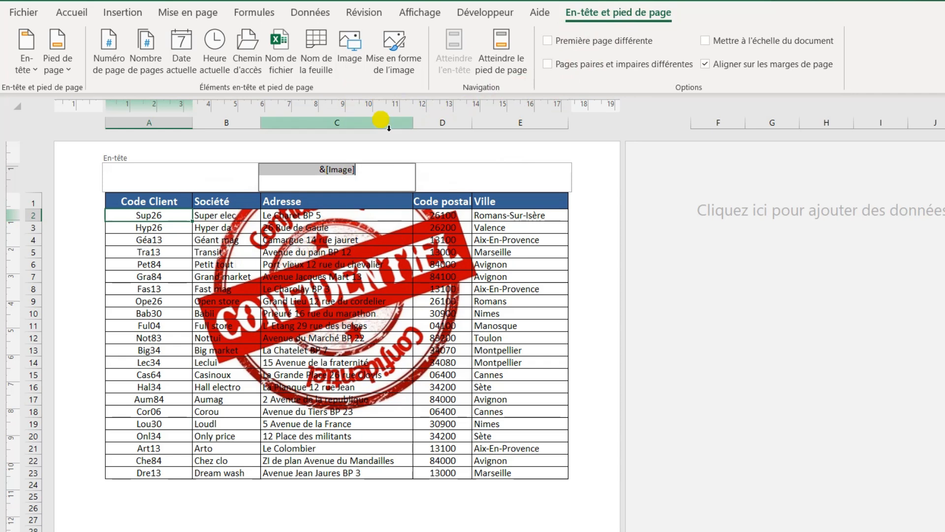
click(352, 59)
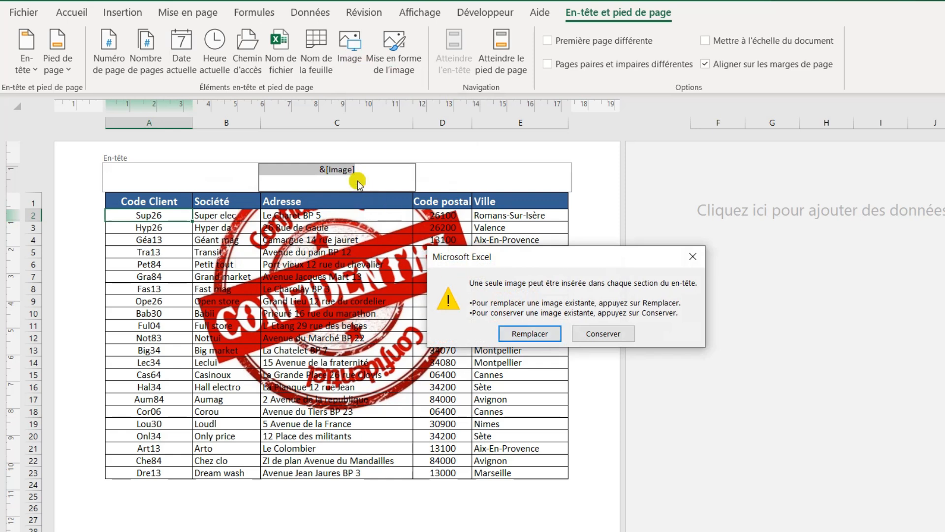
click(530, 334)
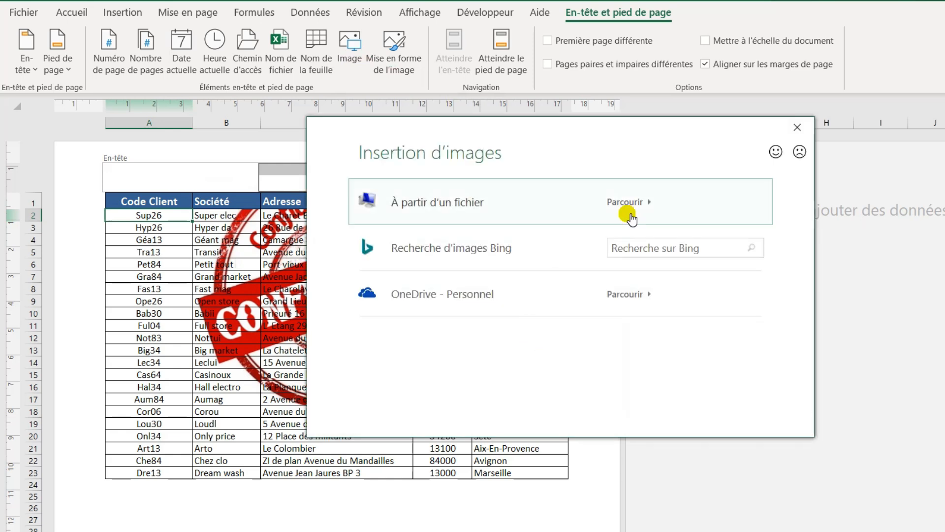
key(Escape)
click(411, 225)
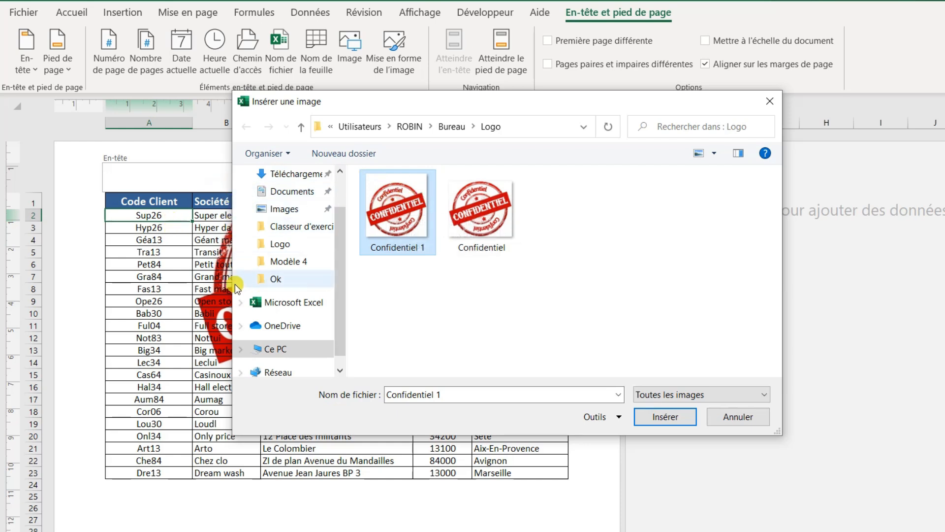
click(664, 419)
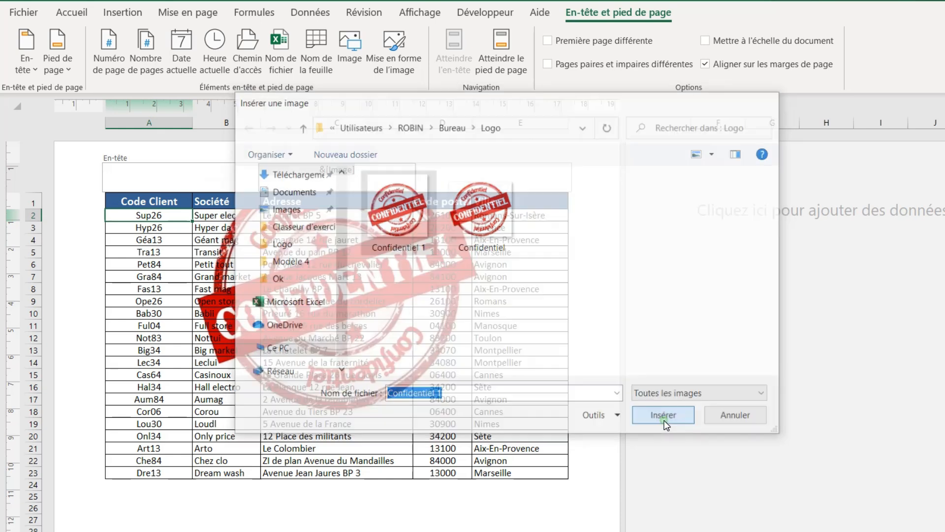
click(175, 173)
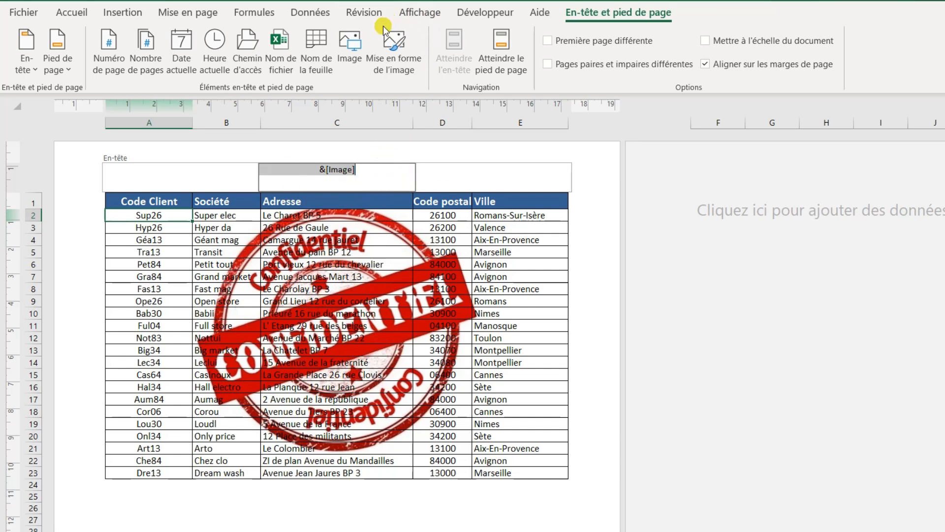
- Scale the header image of the Clients sheet to 160 % in height and width, keeping its aspect ratio
click(397, 70)
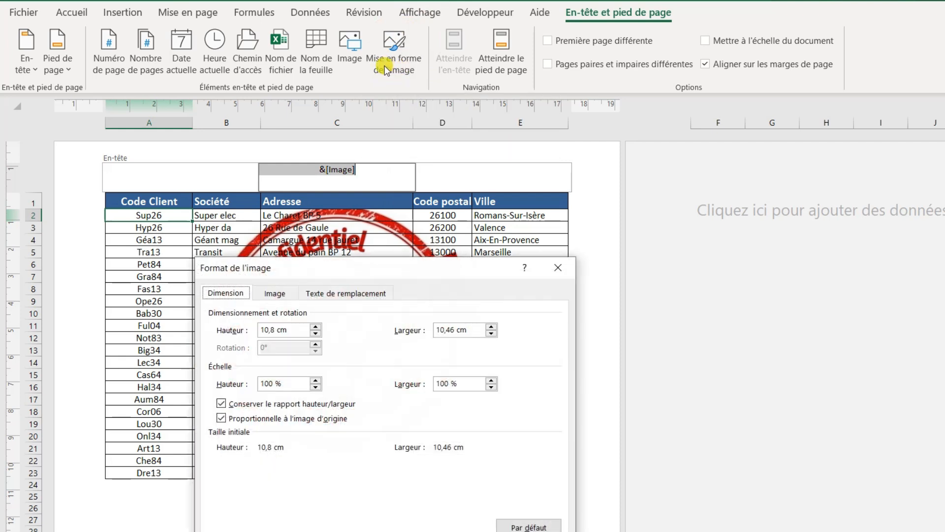
drag(413, 263, 699, 191)
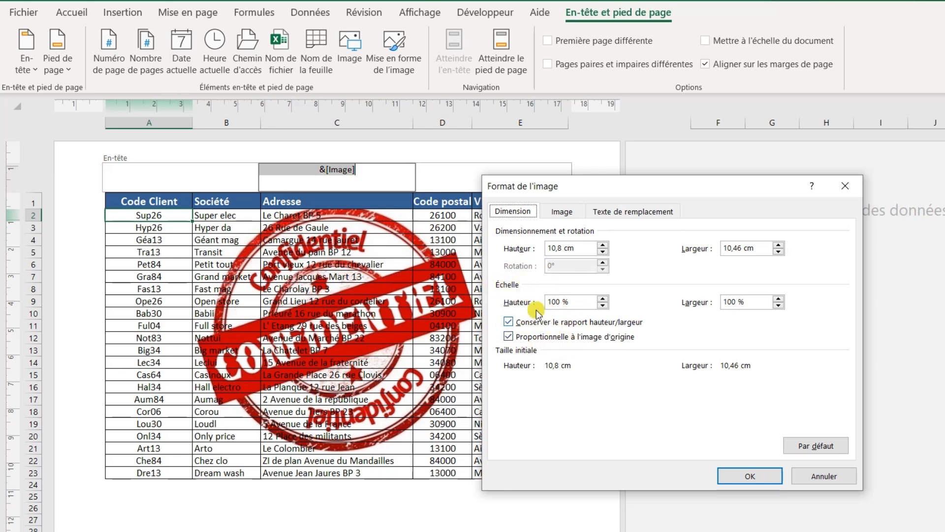
click(508, 322)
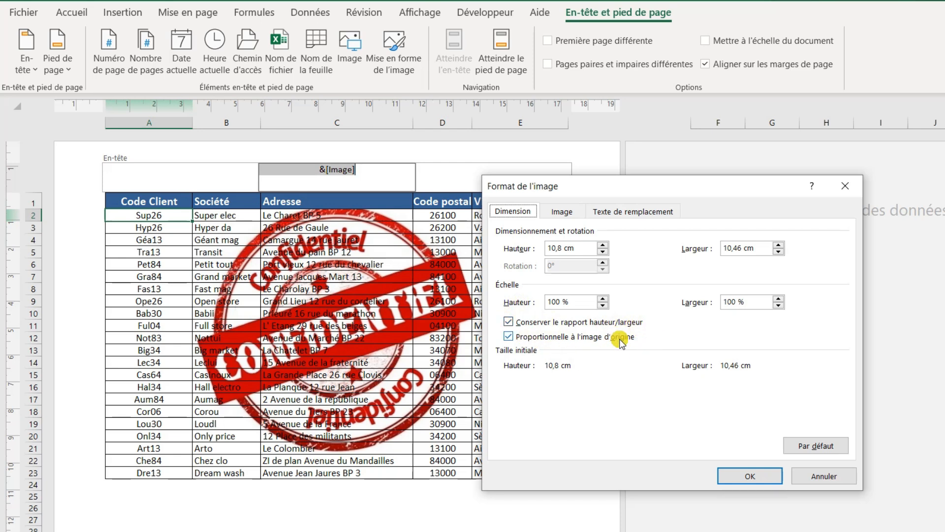
drag(575, 303, 542, 306)
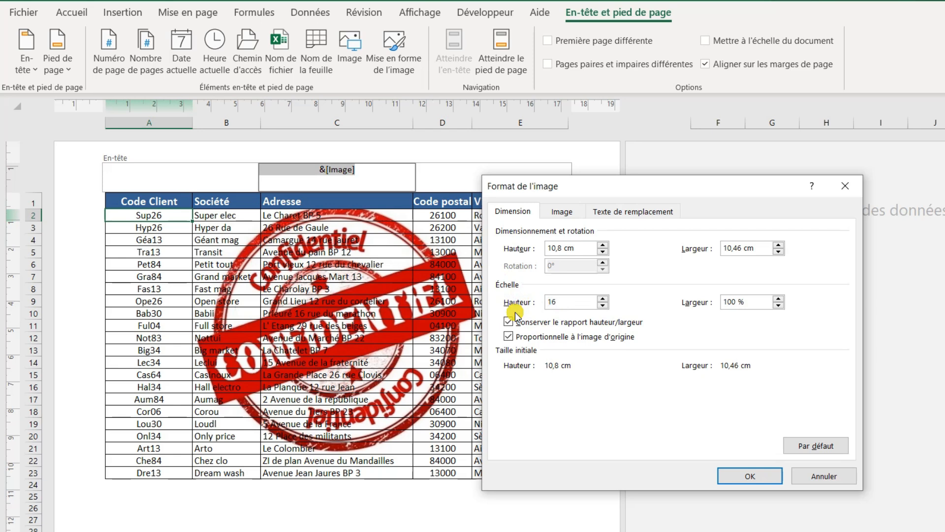
key(Tab)
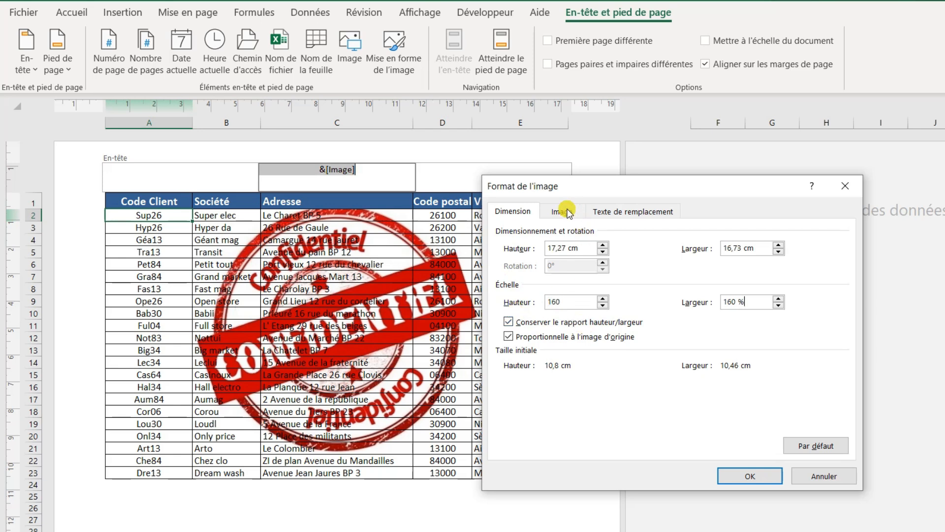
- Set the header image's colour mode to Filigrane and apply the image formatting
click(566, 211)
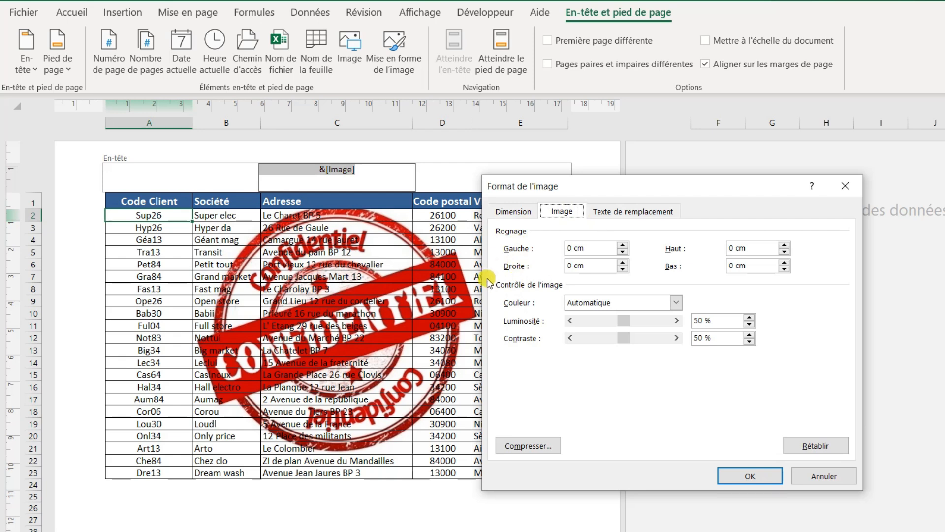
click(677, 302)
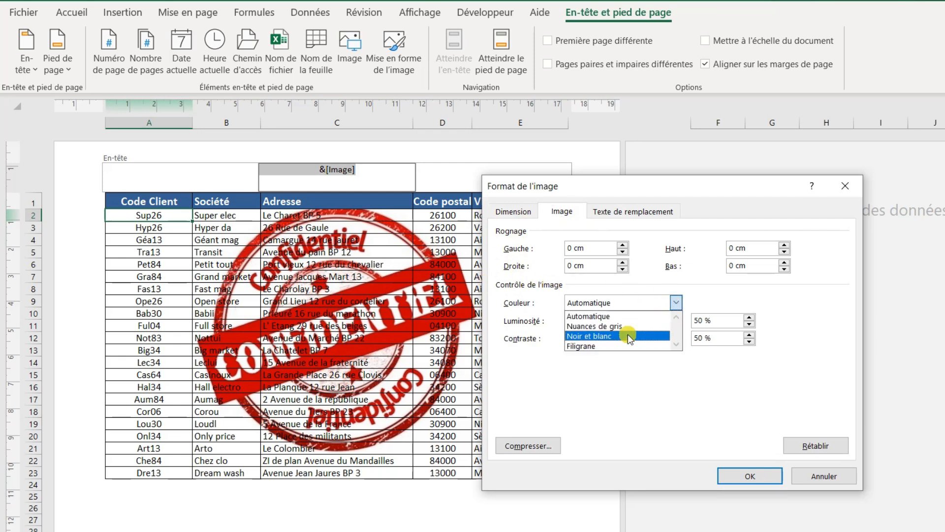
click(600, 346)
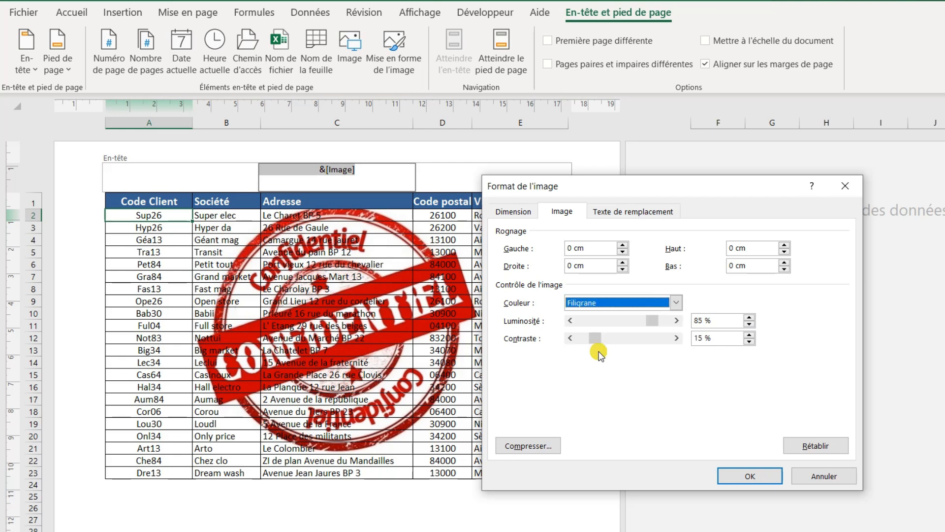
click(741, 476)
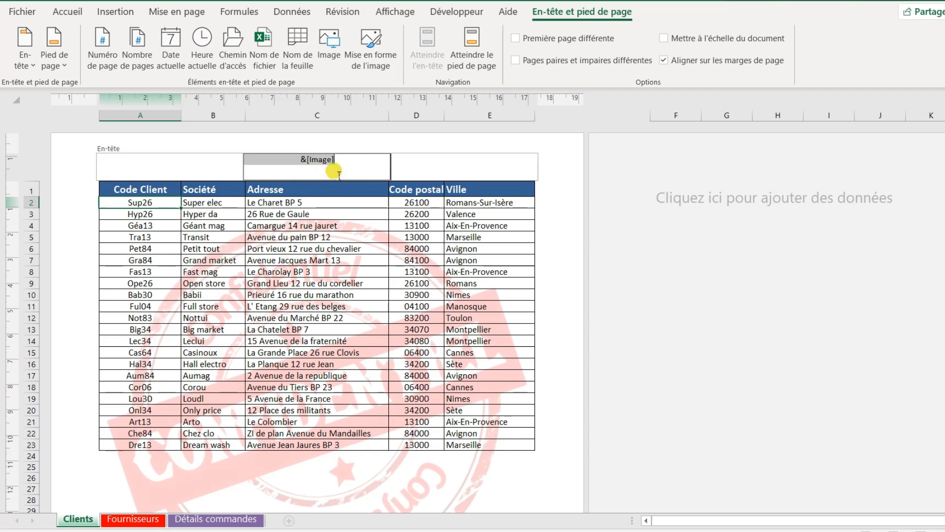
- Delete the image from the centre header section of the Clients sheet and leave the header
key(Delete)
click(217, 175)
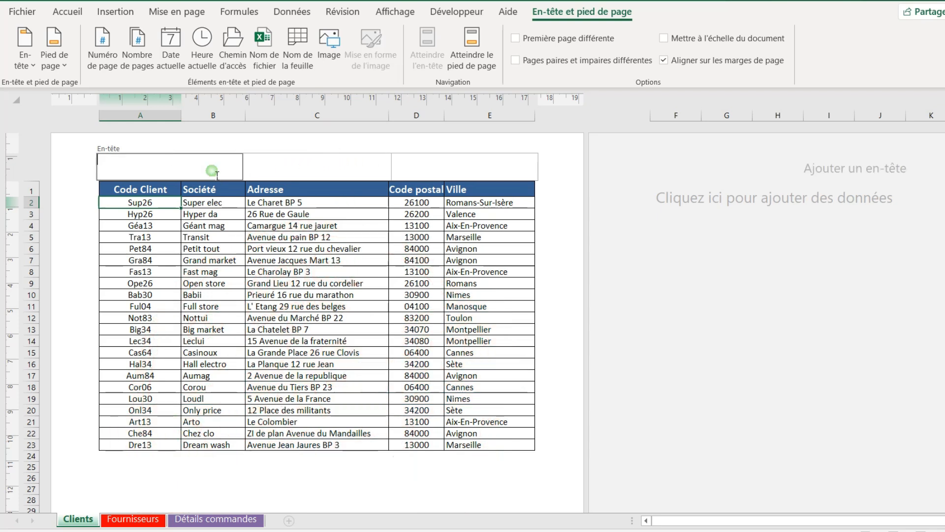
click(179, 211)
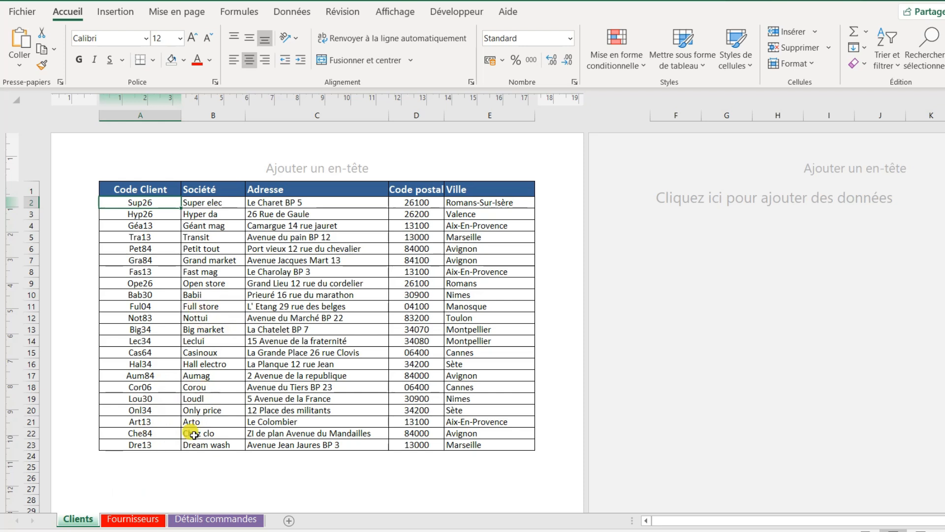
- Group all the worksheets: Clients, Fournisseurs and Détails commandes
ctrl+click(121, 521)
ctrl+click(200, 520)
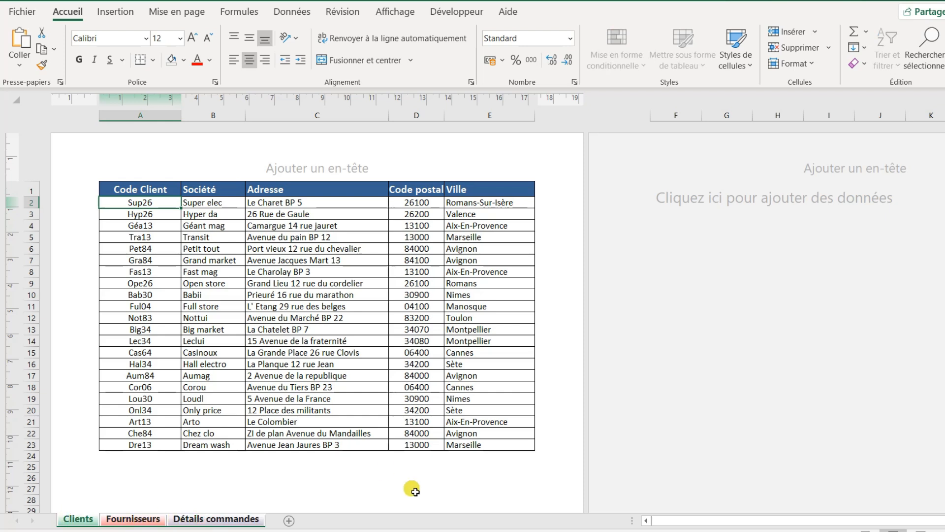
right_click(77, 521)
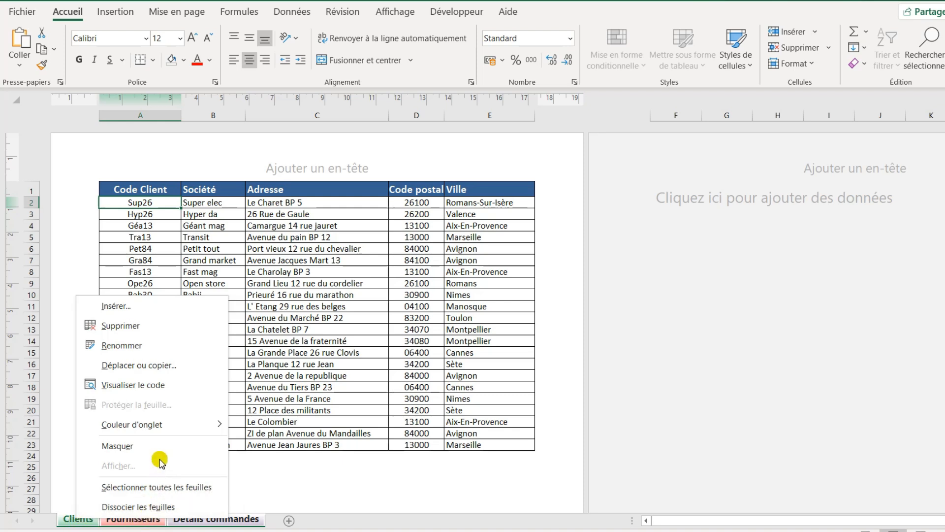
click(176, 489)
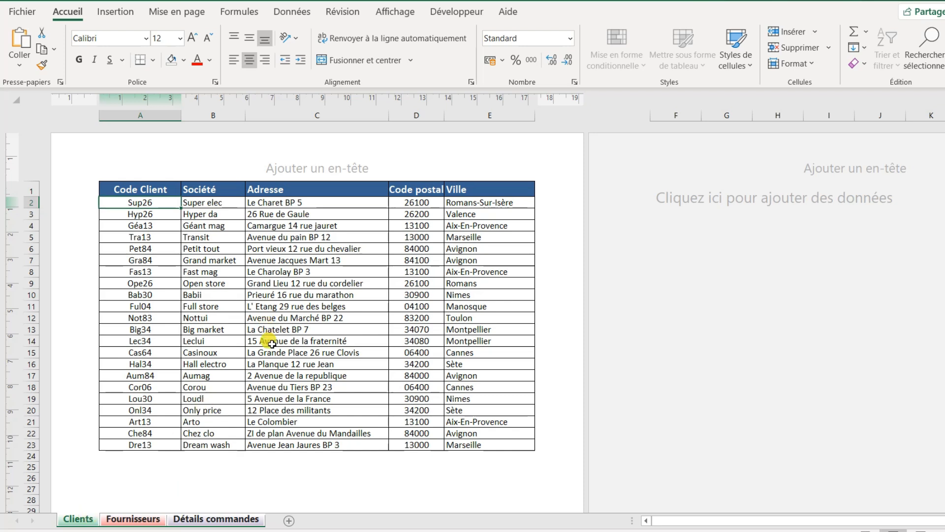
- Insert the "Confidentiel 1" image from the Logo folder into the centre header section of the grouped sheets
click(349, 175)
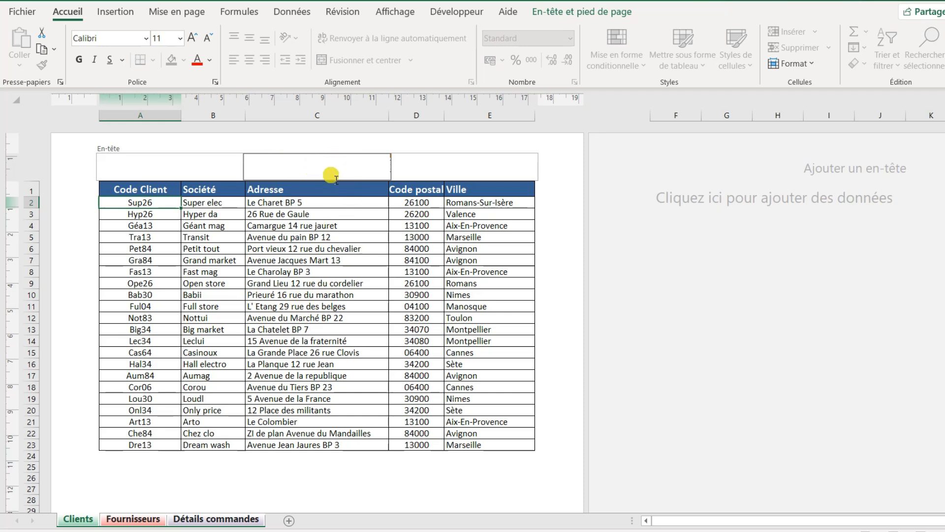
click(573, 12)
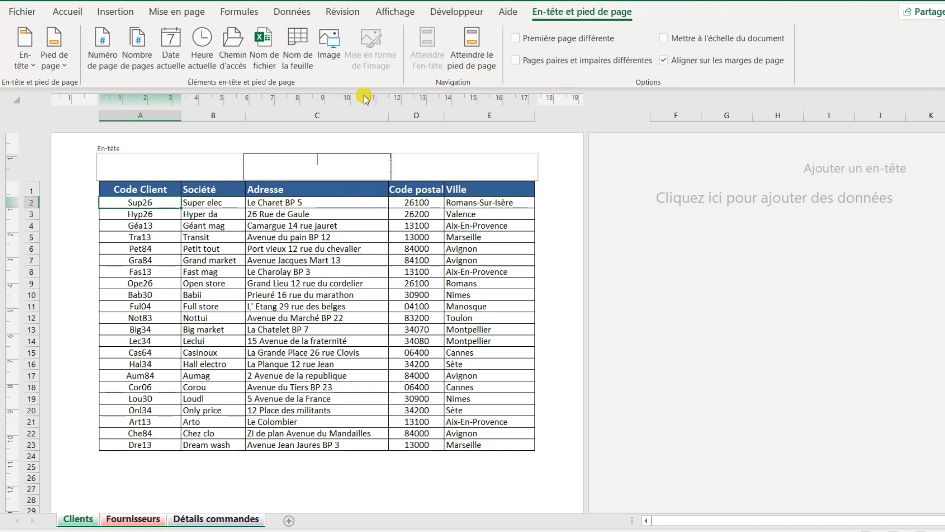
click(331, 51)
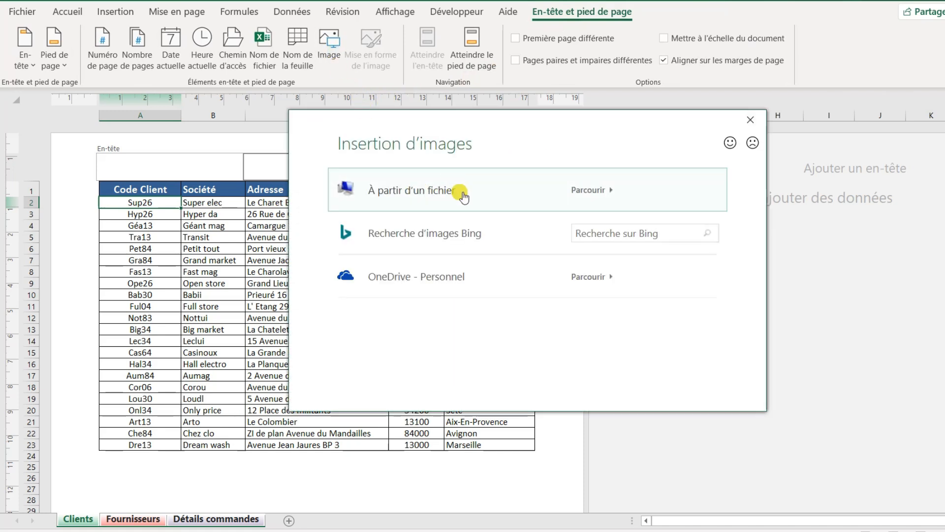
click(589, 189)
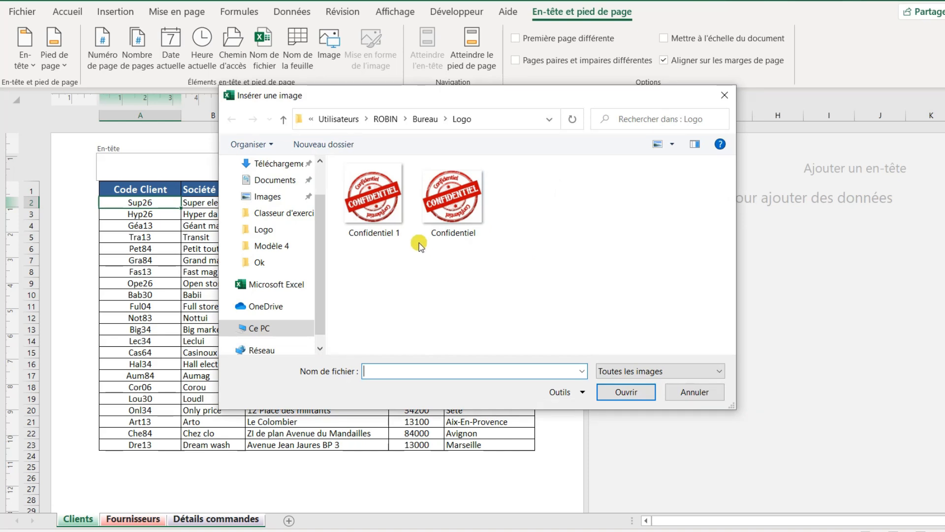
click(385, 197)
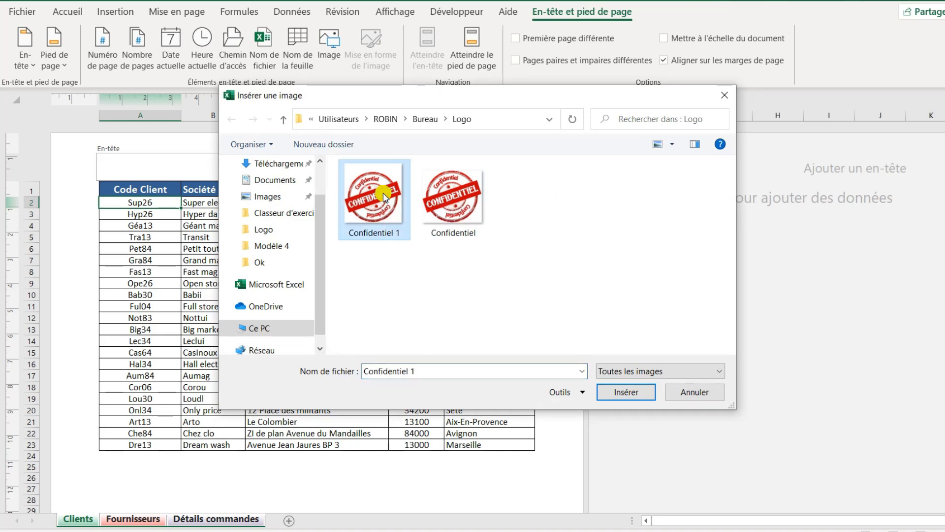
click(626, 393)
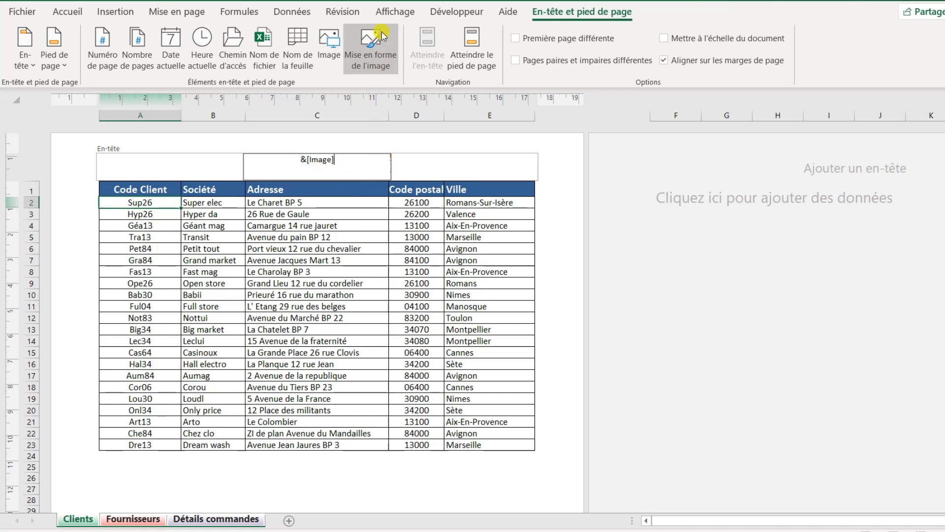
- Set the scale of the grouped sheets' header image to 160 %, keeping its aspect ratio
click(385, 65)
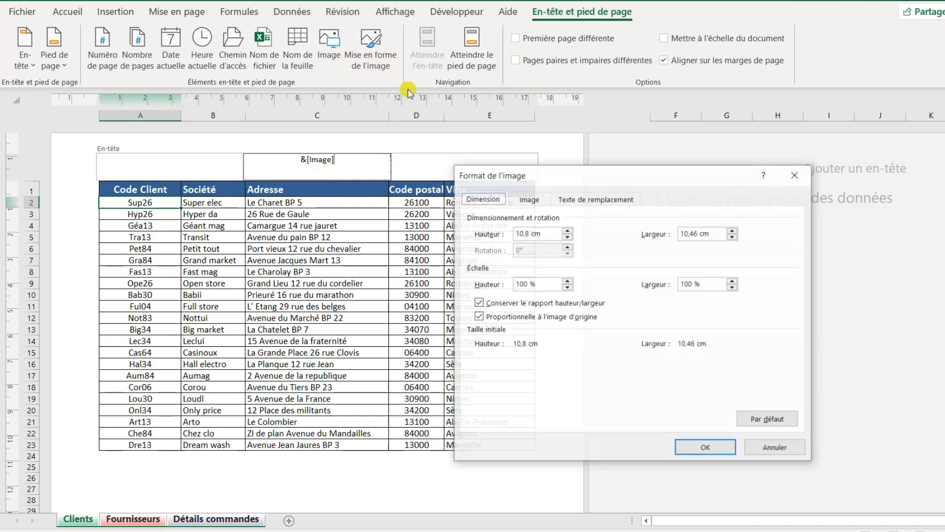
click(481, 288)
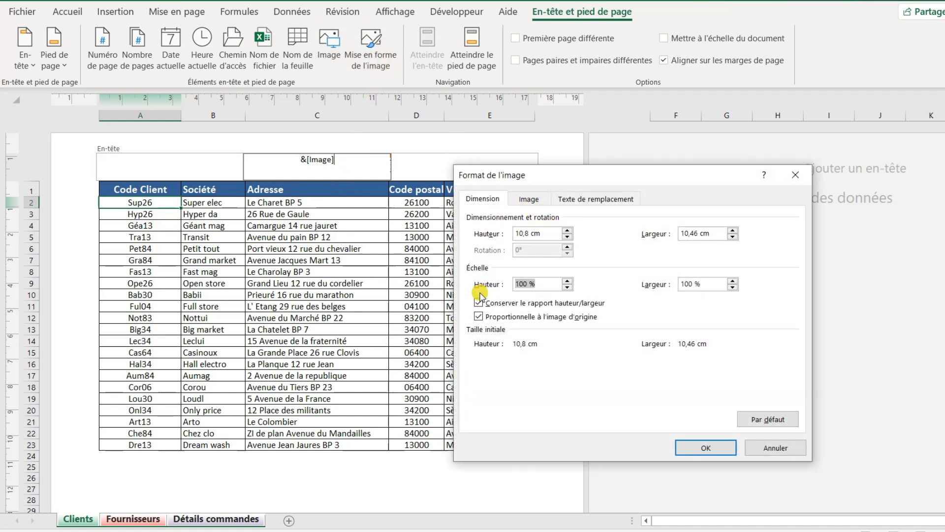
click(480, 295)
text(160)
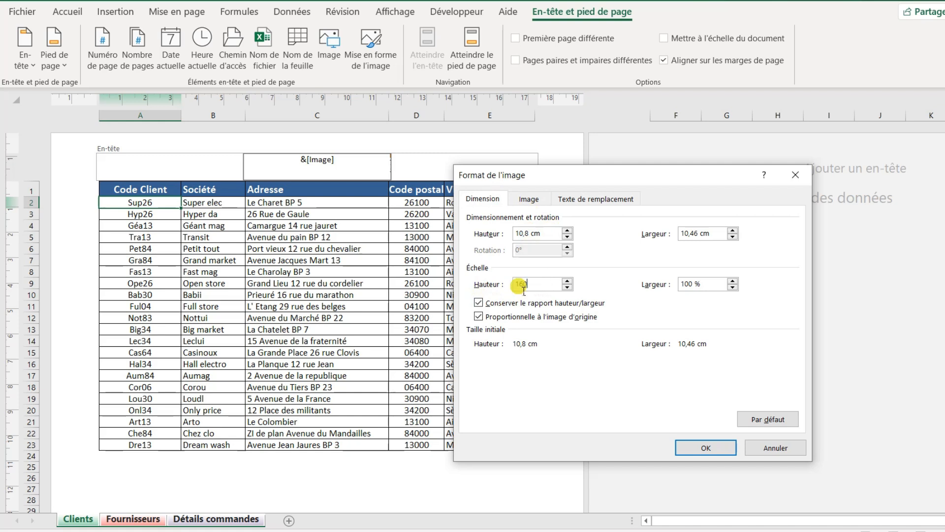
- Give the grouped sheets' header image the Filigrane colour mode and apply its formatting
click(529, 200)
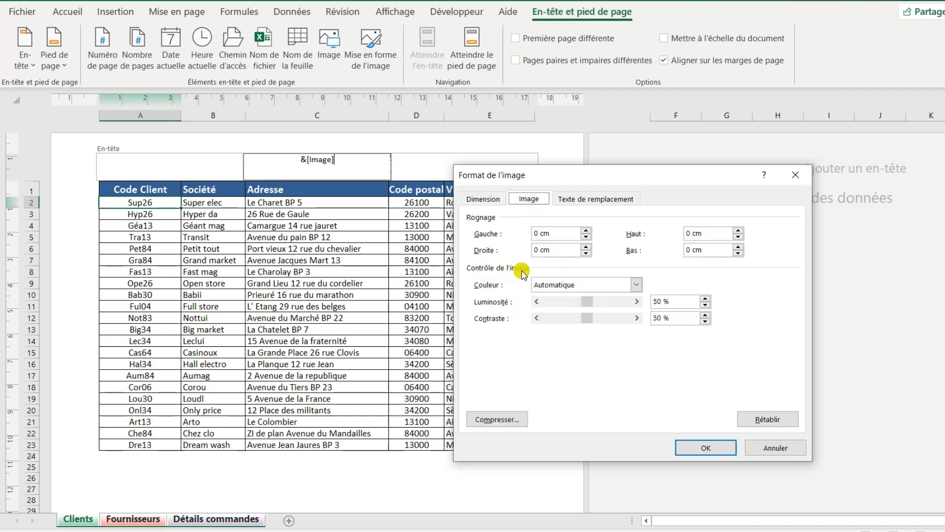
click(635, 285)
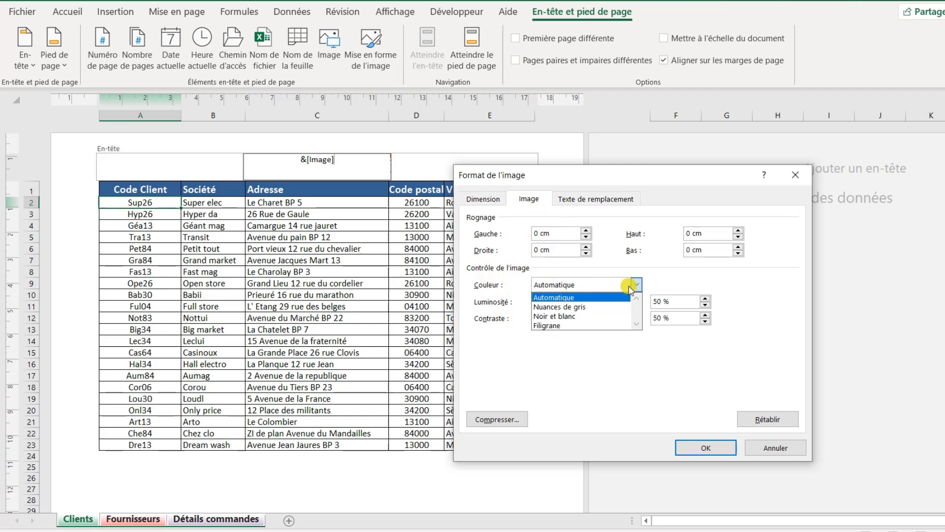
click(572, 326)
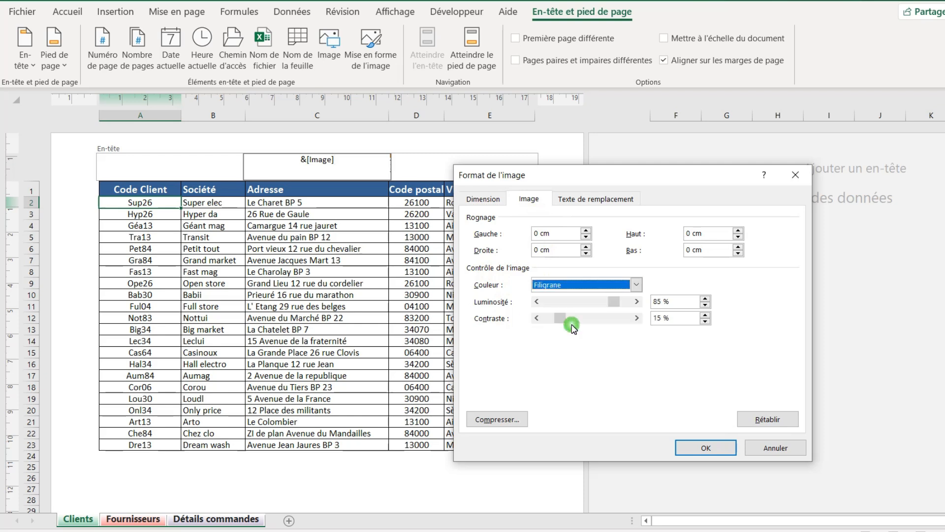
click(713, 449)
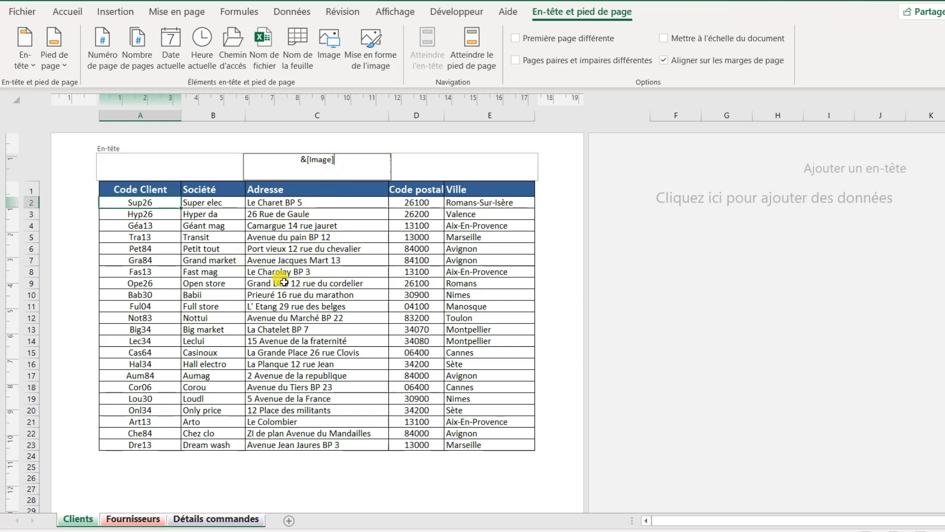
- Leave the header and check the watermark on the Clients, Fournisseurs and Détails commandes sheets
click(216, 238)
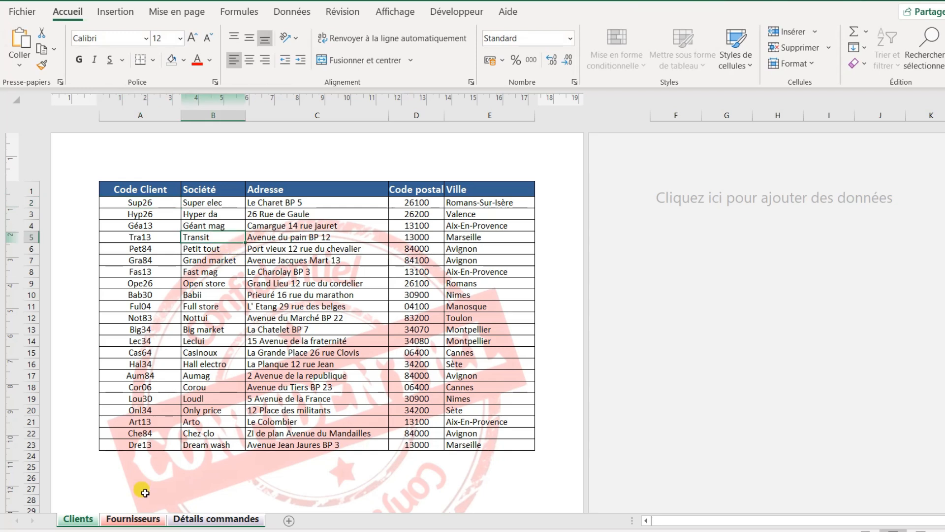
click(129, 521)
click(205, 521)
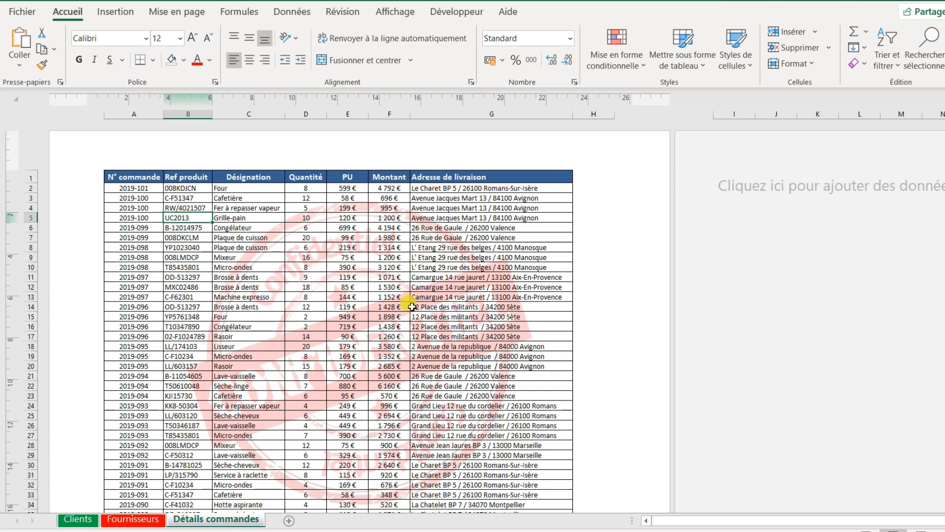
- Check that the watermark repeats across the printed pages of the Détails commandes sheet
scroll(412, 306, down, 15)
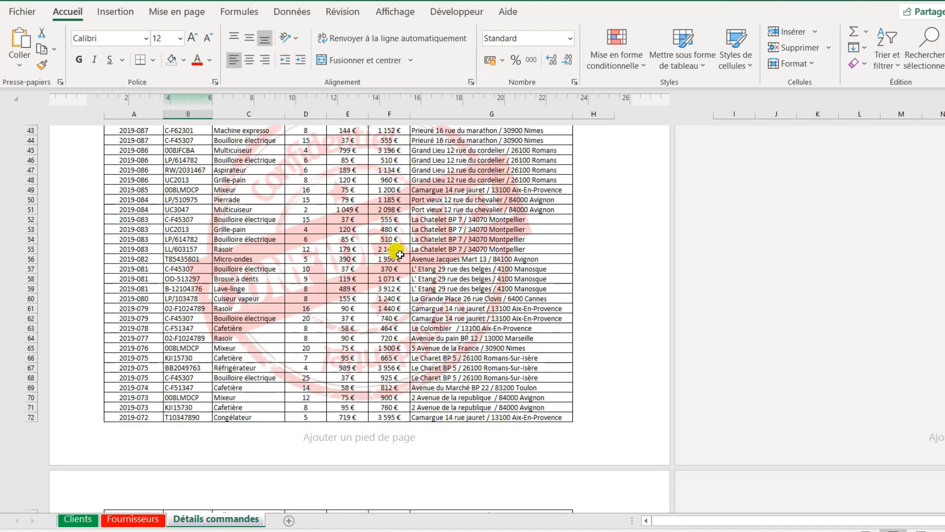
scroll(423, 278, down, 8)
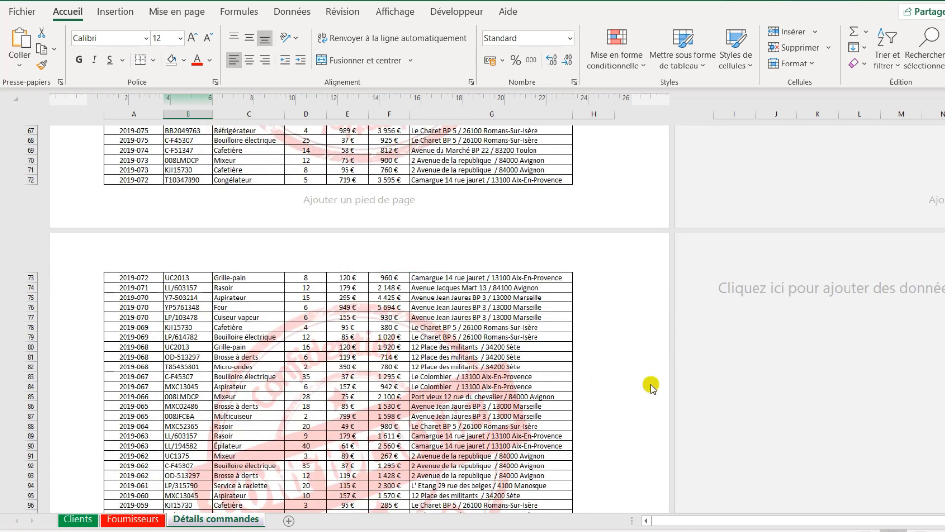
scroll(394, 305, up, 20)
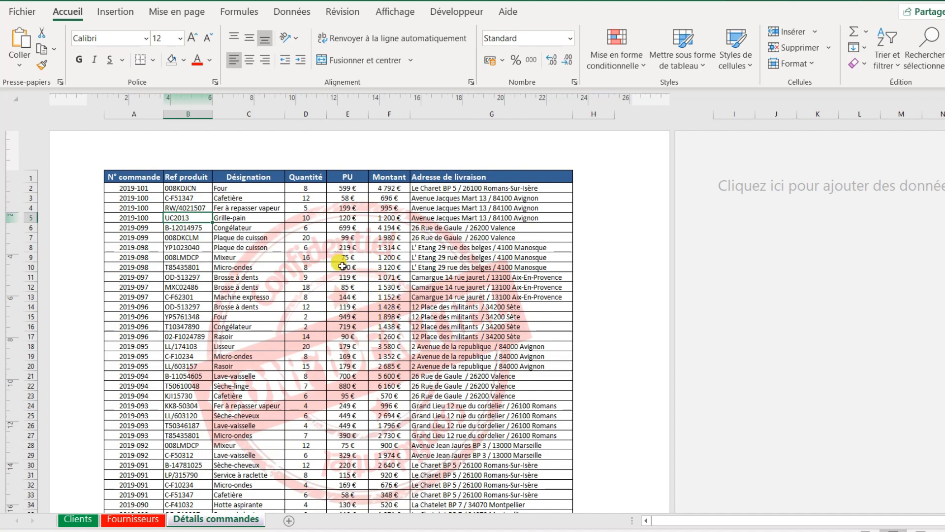
- Set the header image's scale to 150 % on all three grouped sheets, and return to cell A1 of the Clients sheet
click(135, 521)
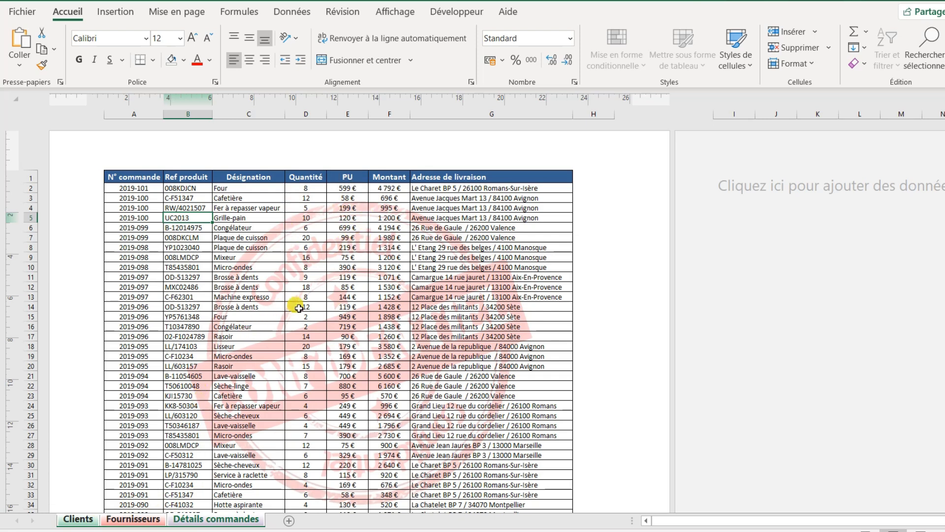
click(364, 159)
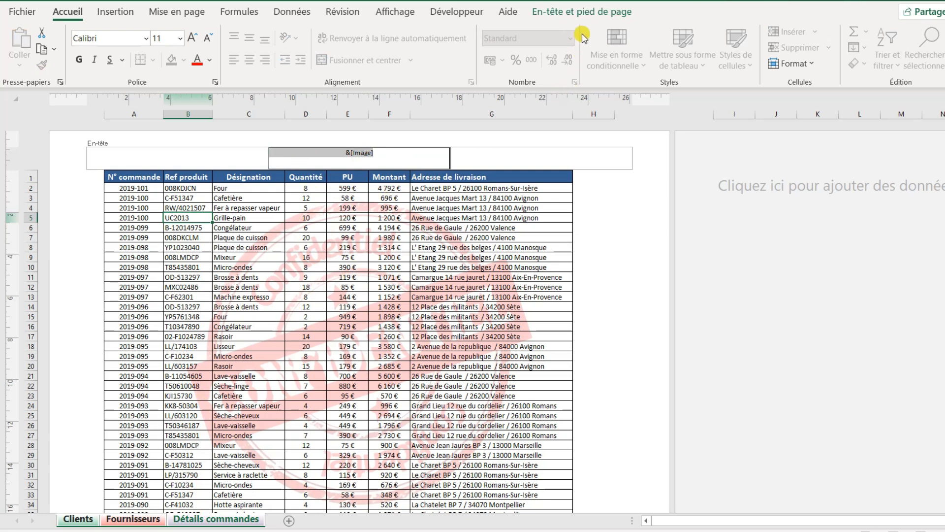
click(582, 14)
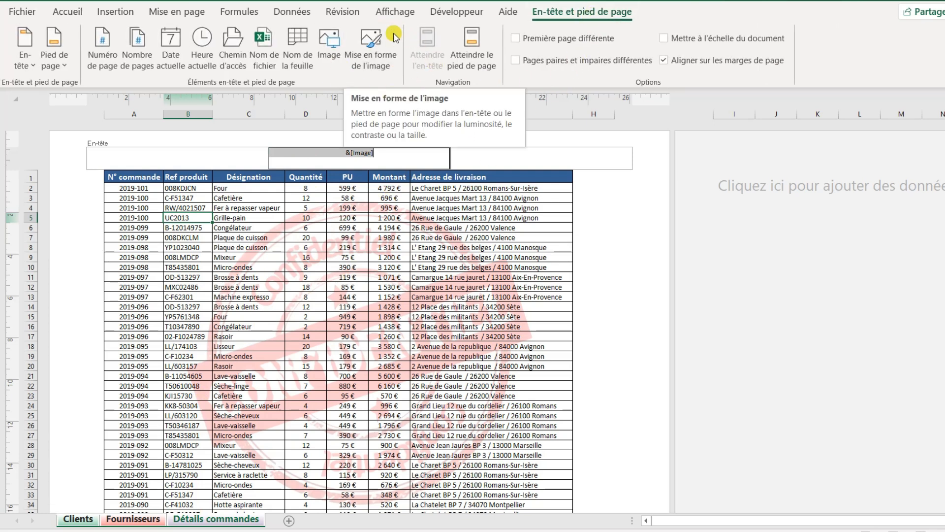
click(379, 63)
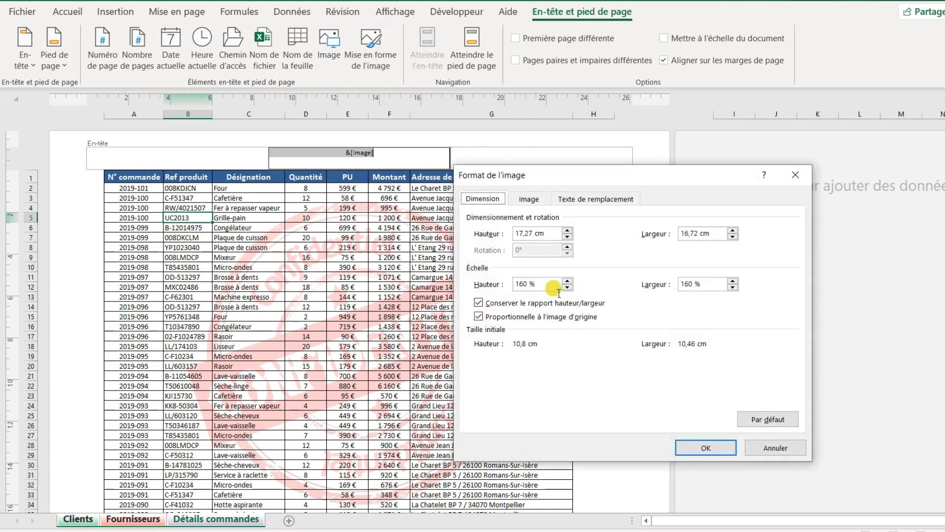
click(553, 287)
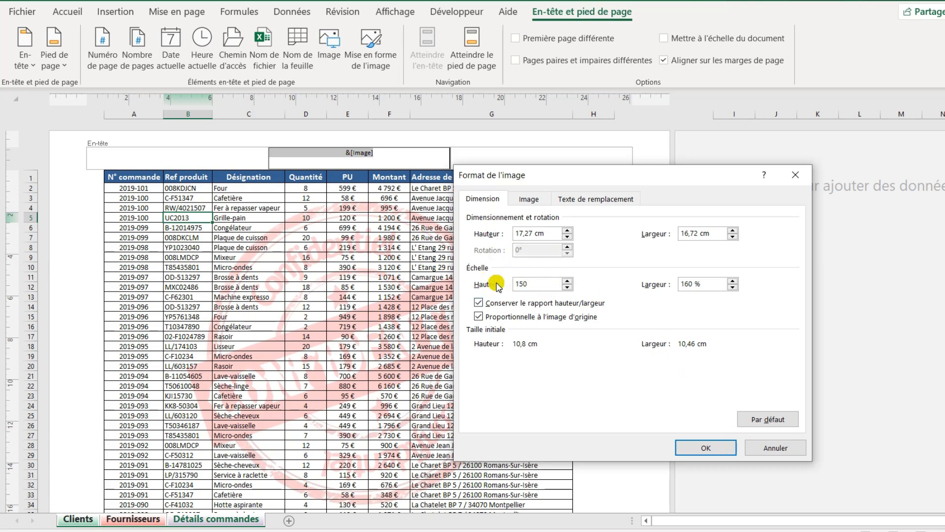
click(701, 449)
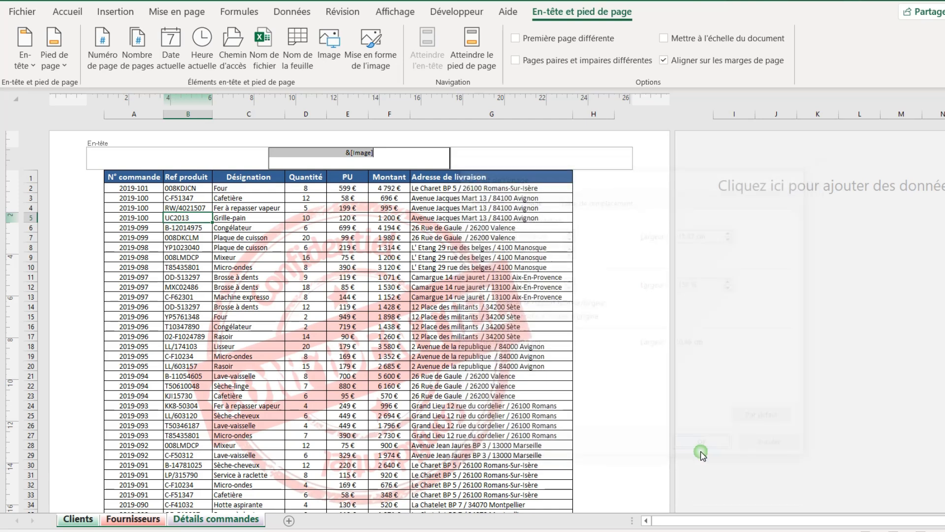
click(145, 520)
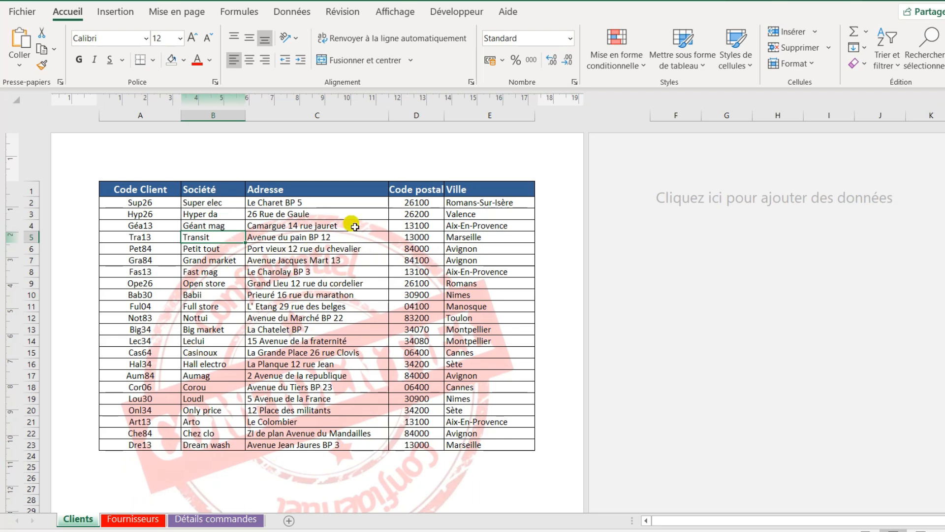
key(ctrl+Home)
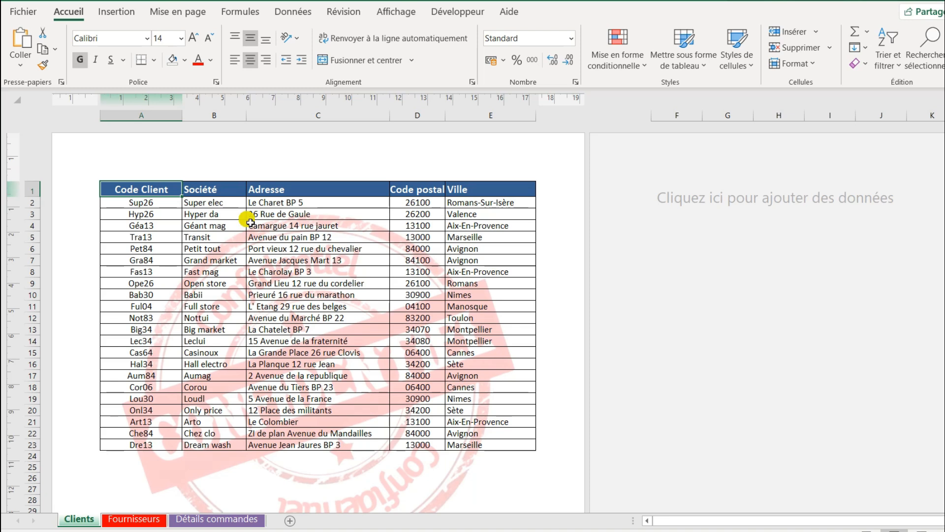